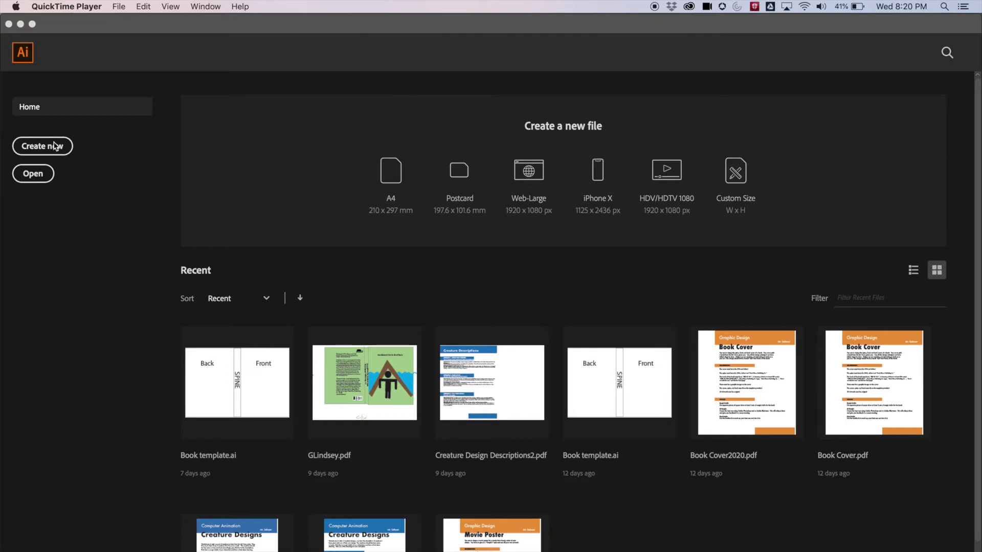
Step: Create a new print document from the Letter preset in landscape orientation
{"action": "left_click", "coordinate": [51, 149]}
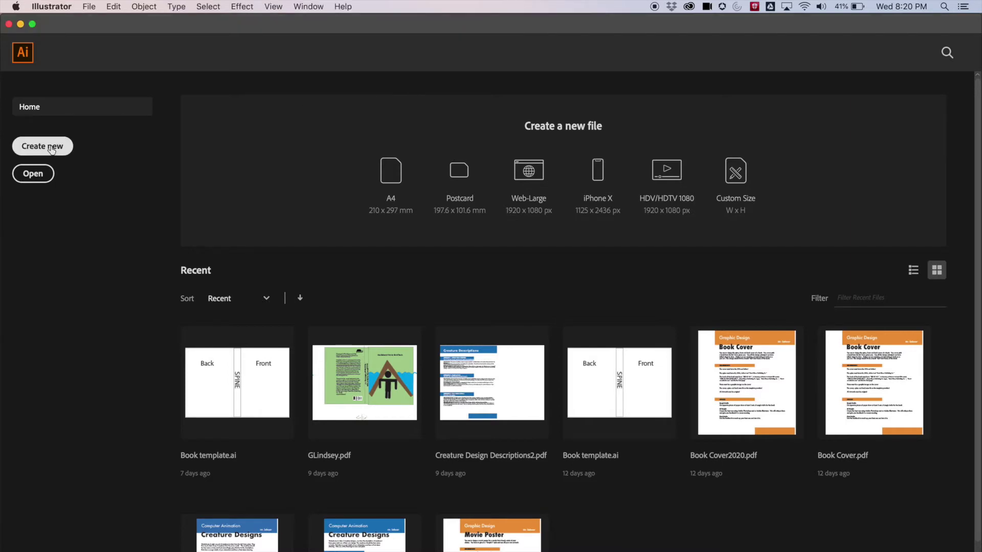
{"action": "left_click", "coordinate": [51, 150]}
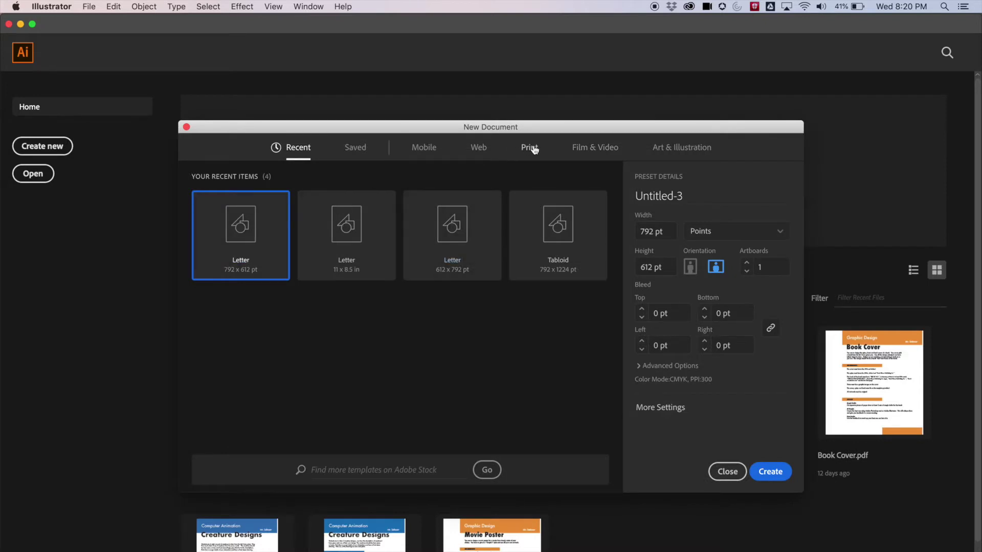
{"action": "left_click", "coordinate": [534, 149]}
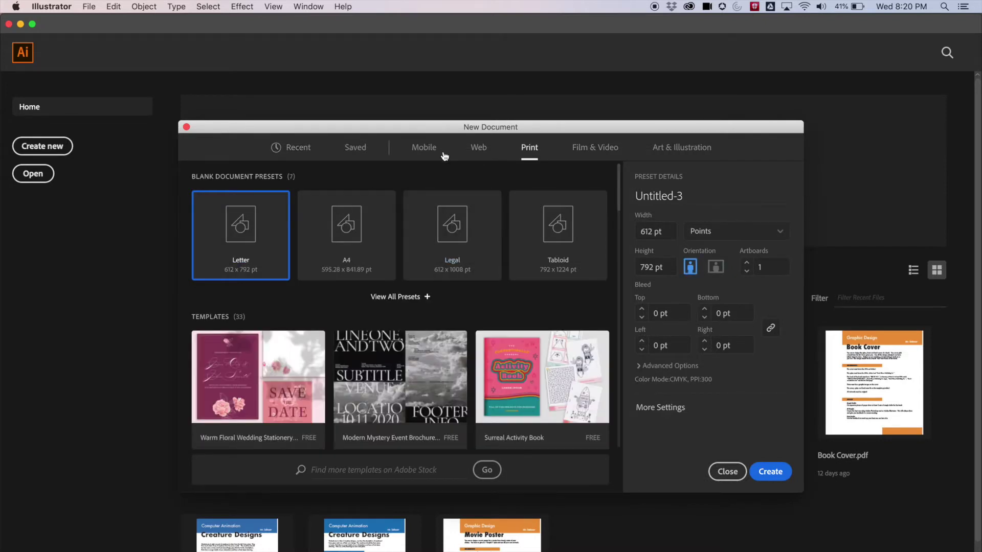
{"action": "left_click", "coordinate": [303, 151]}
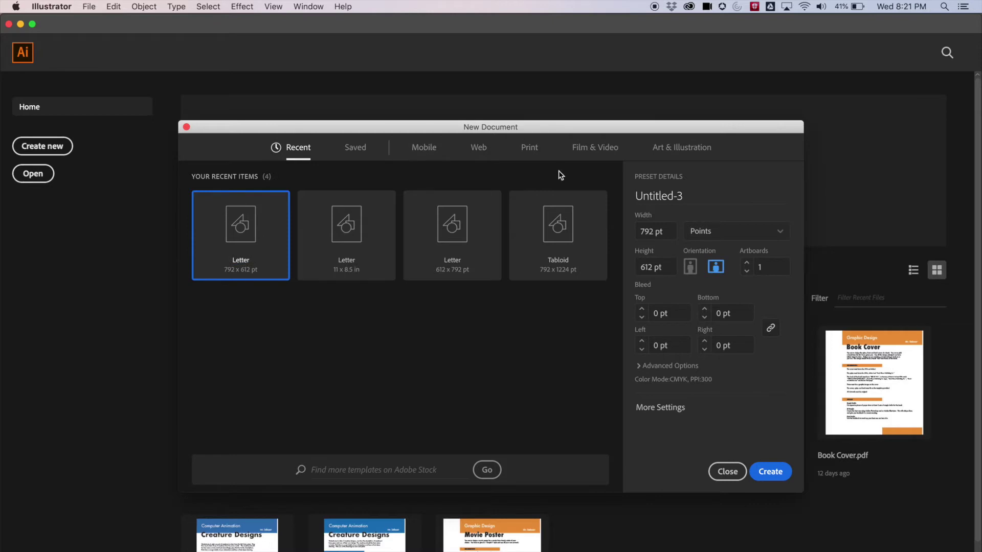
{"action": "left_click", "coordinate": [529, 150]}
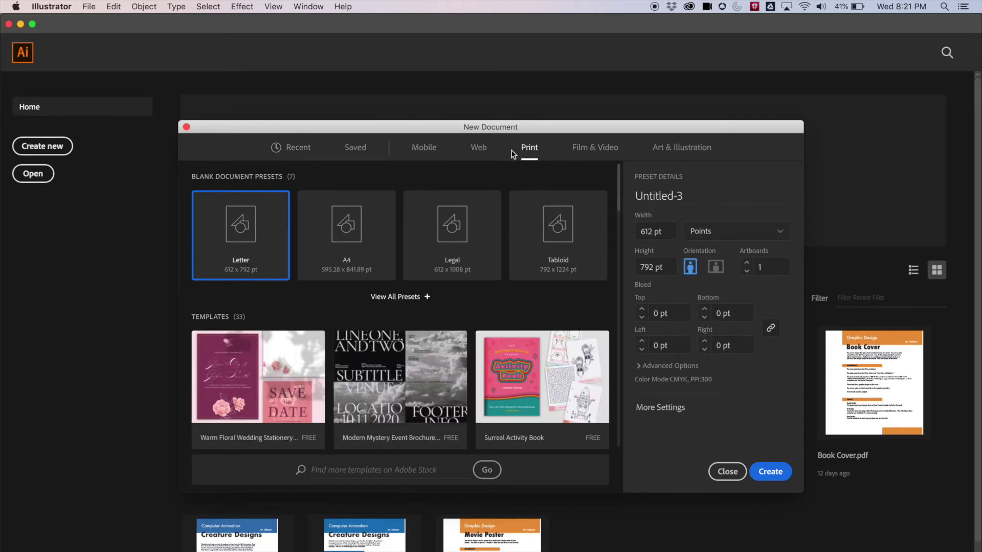
{"action": "left_click", "coordinate": [717, 267]}
{"action": "left_click", "coordinate": [770, 471]}
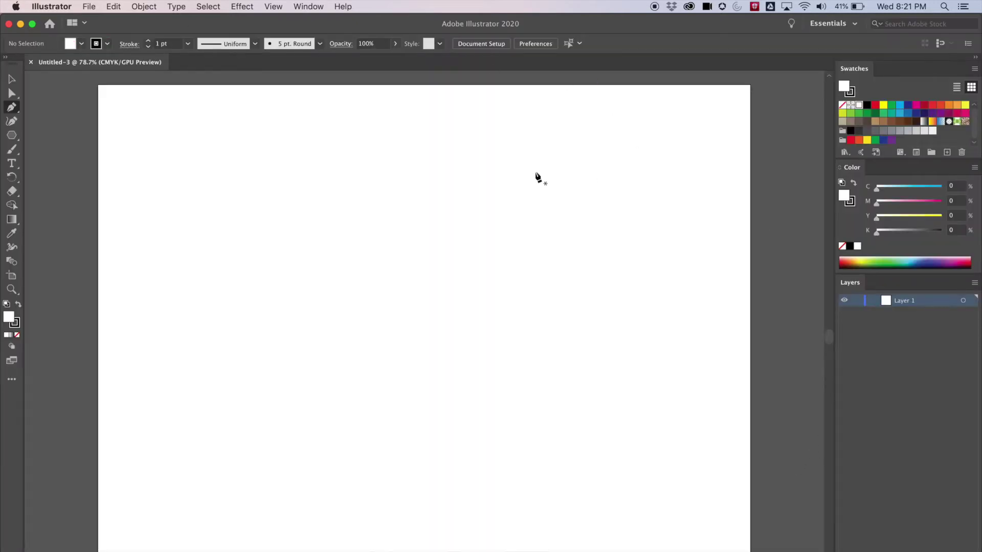
Step: Show the Pathfinder panel and place it over the artboard's upper-right corner, beside the Swatches panel
{"action": "left_click", "coordinate": [302, 5]}
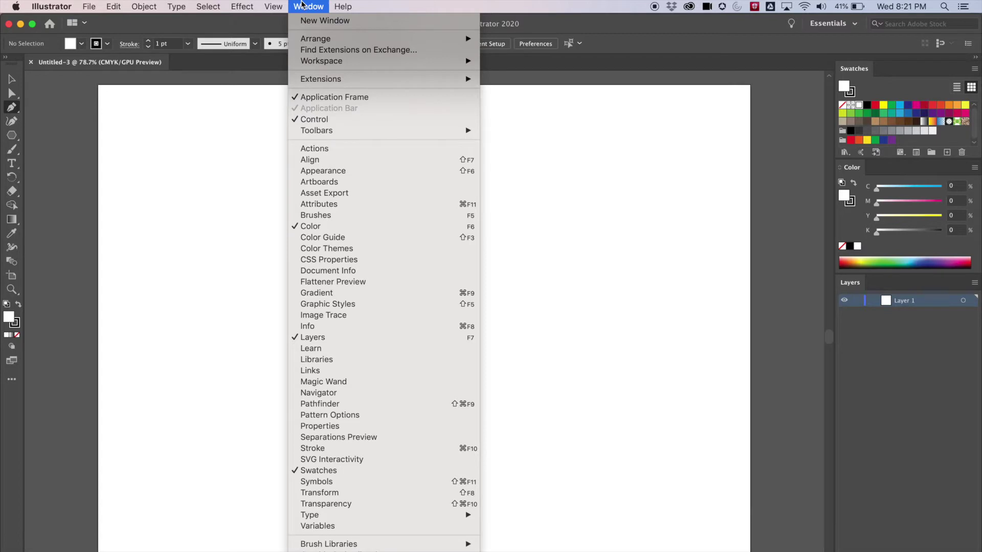
{"action": "left_click", "coordinate": [337, 406]}
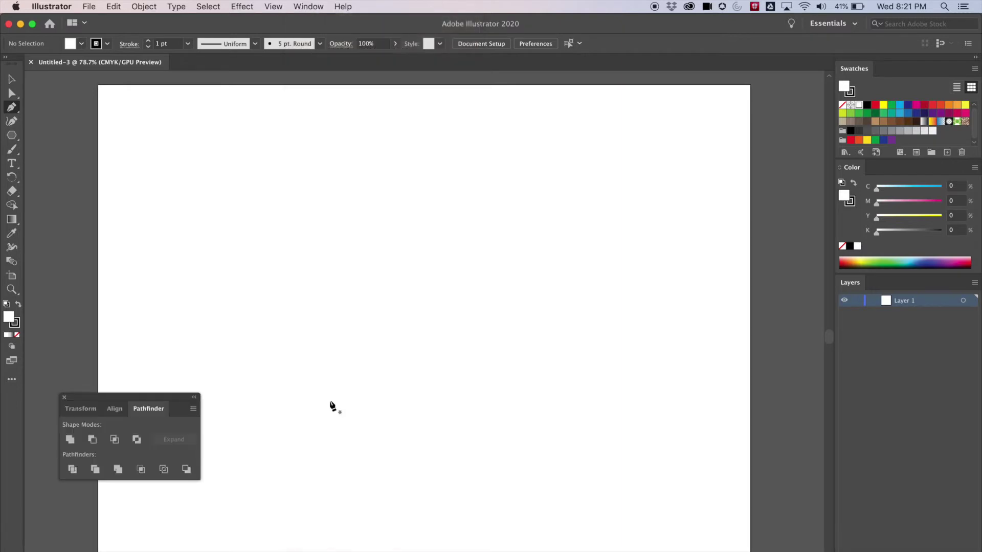
{"action": "left_click_drag", "start_coordinate": [81, 399], "coordinate": [738, 51]}
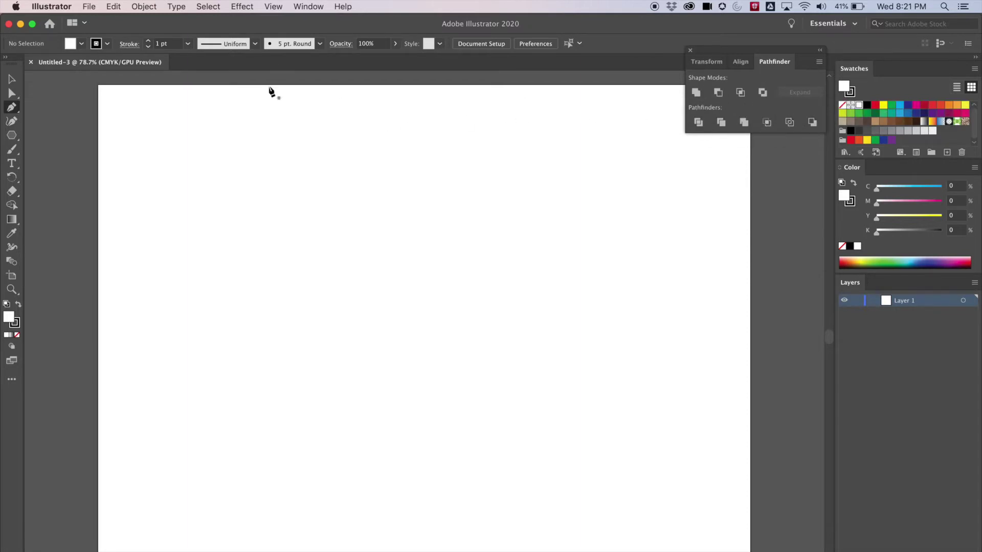
Step: Draw a rectangle about 110 by 72 pt near the artboard's upper-left corner and fill it with dark red
{"action": "left_click", "coordinate": [12, 136]}
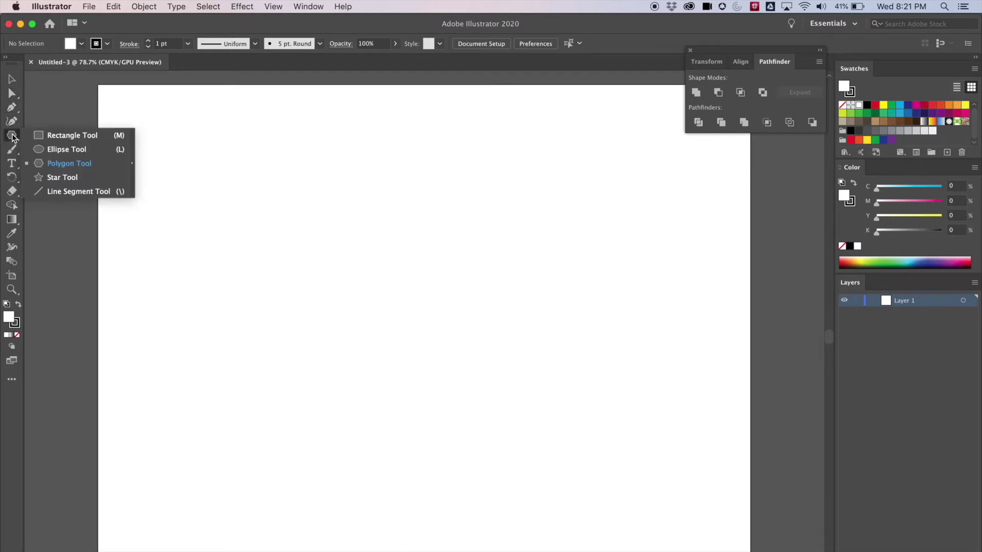
{"action": "left_click", "coordinate": [72, 138]}
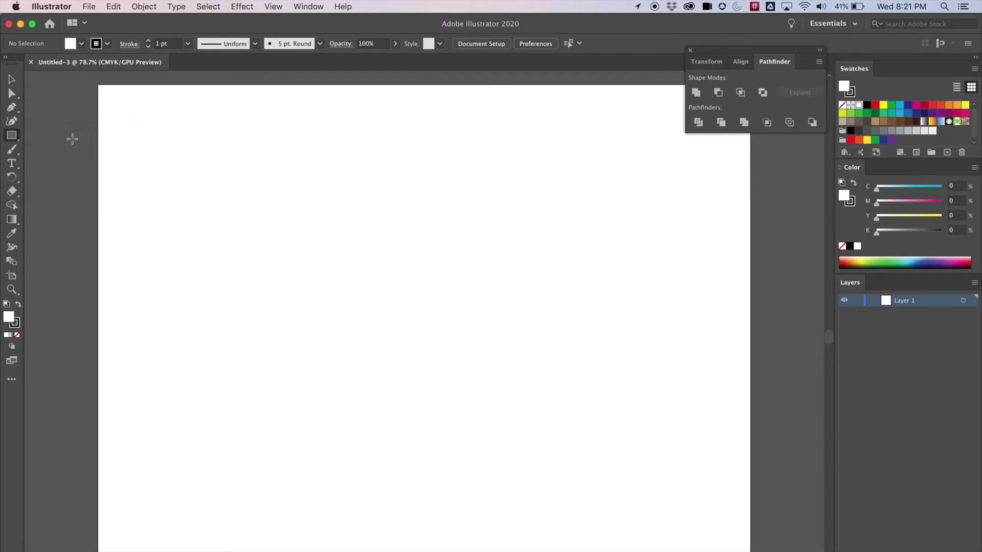
{"action": "left_click_drag", "start_coordinate": [131, 145], "coordinate": [222, 204]}
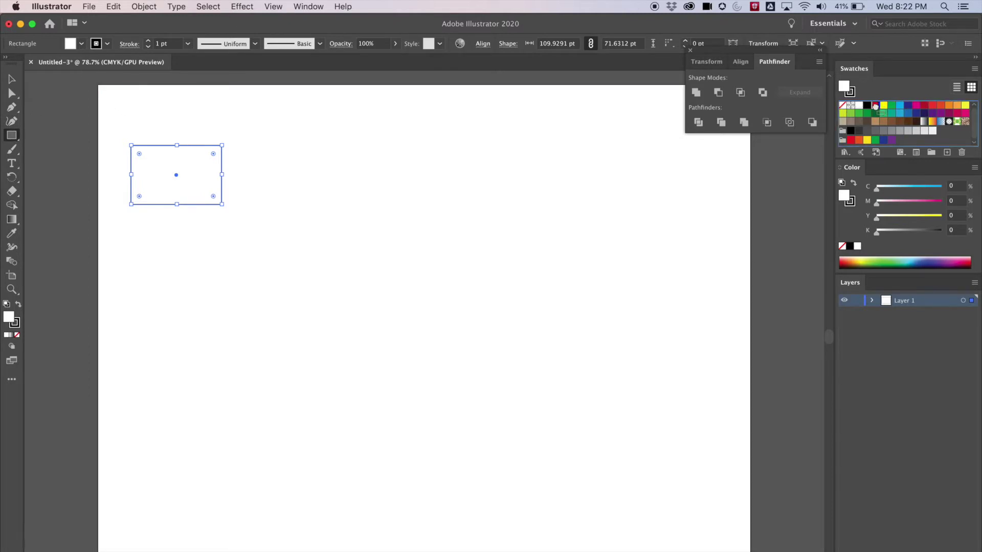
{"action": "left_click", "coordinate": [81, 43]}
{"action": "left_click", "coordinate": [88, 63]}
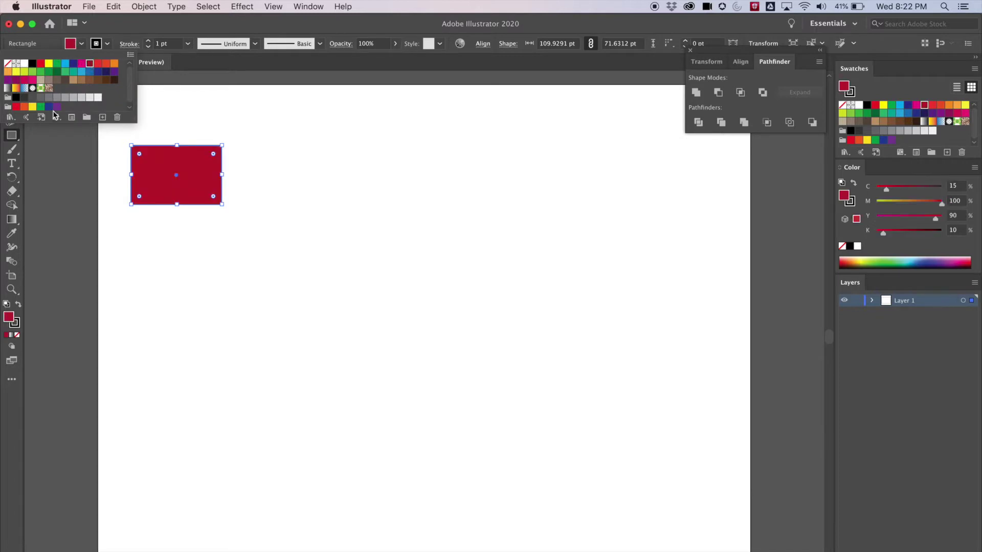
Step: Set the red rectangle's stroke weight to 9 pt
{"action": "left_click", "coordinate": [149, 42]}
{"action": "left_click", "coordinate": [149, 42]}
{"action": "left_click", "coordinate": [149, 42]}
{"action": "left_click", "coordinate": [149, 42]}
{"action": "left_click", "coordinate": [148, 42]}
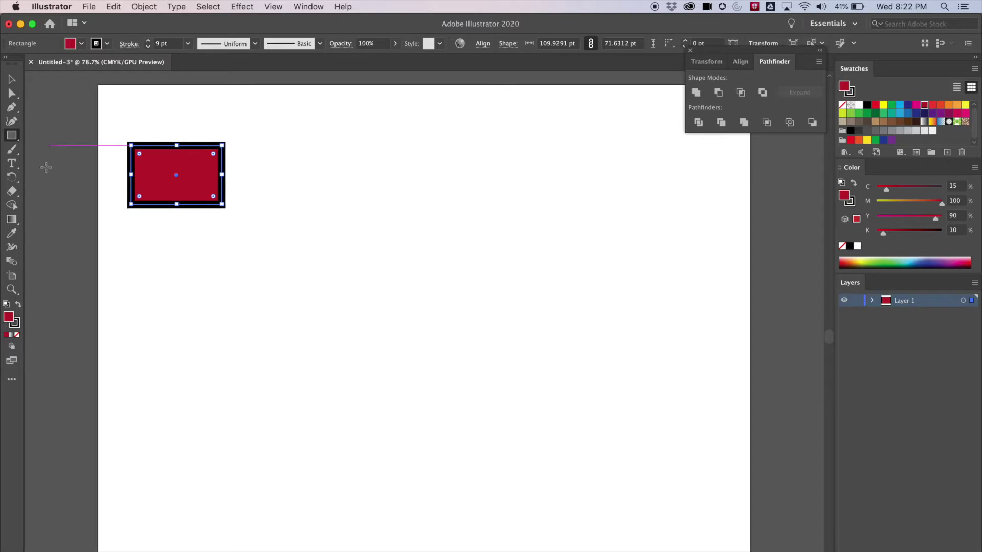
Step: Set the red rectangle's stroke weight to 4 pt and deselect it
{"action": "left_click", "coordinate": [11, 79]}
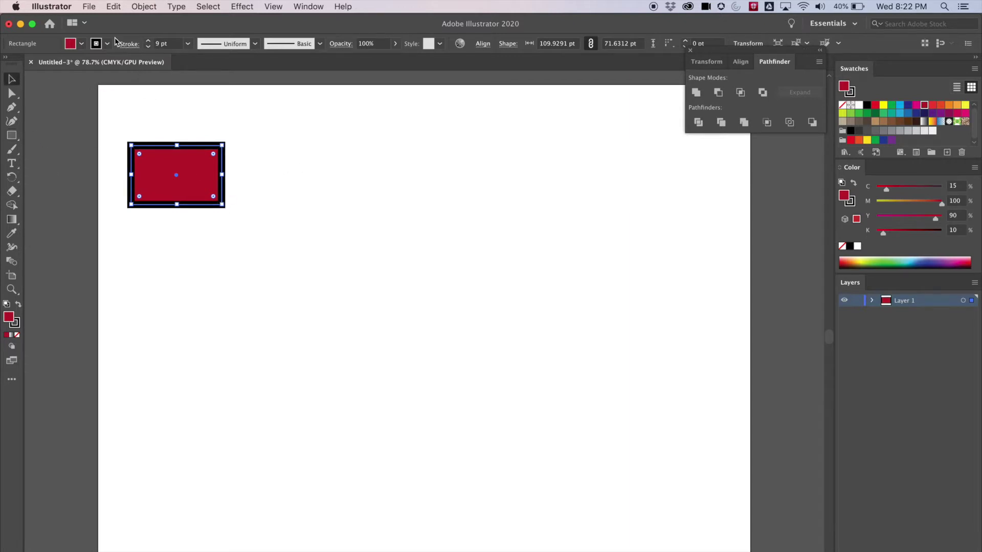
{"action": "left_click", "coordinate": [147, 47]}
{"action": "left_click", "coordinate": [148, 47]}
{"action": "left_click", "coordinate": [148, 47]}
{"action": "left_click", "coordinate": [147, 47]}
{"action": "left_click", "coordinate": [148, 47]}
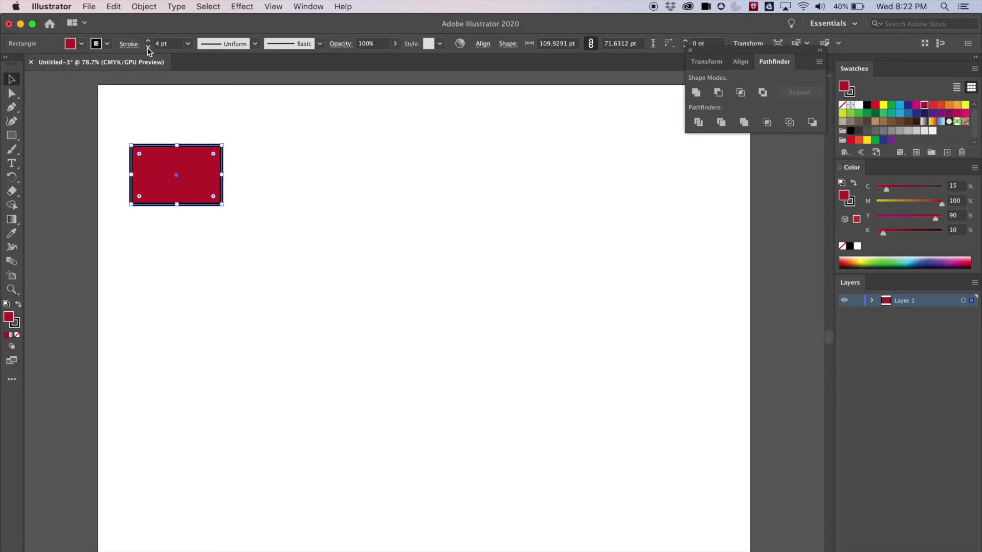
{"action": "left_click", "coordinate": [60, 105]}
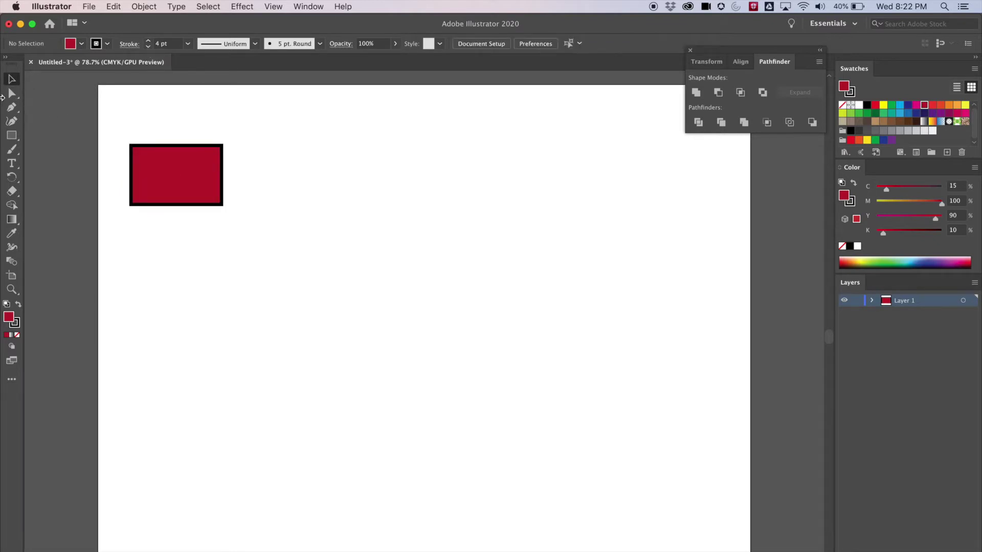
Step: Draw a circle about 71 pt in diameter just below the red rectangle with the Ellipse tool
{"action": "key", "text": "super+equal"}
{"action": "key", "text": "super+equal"}
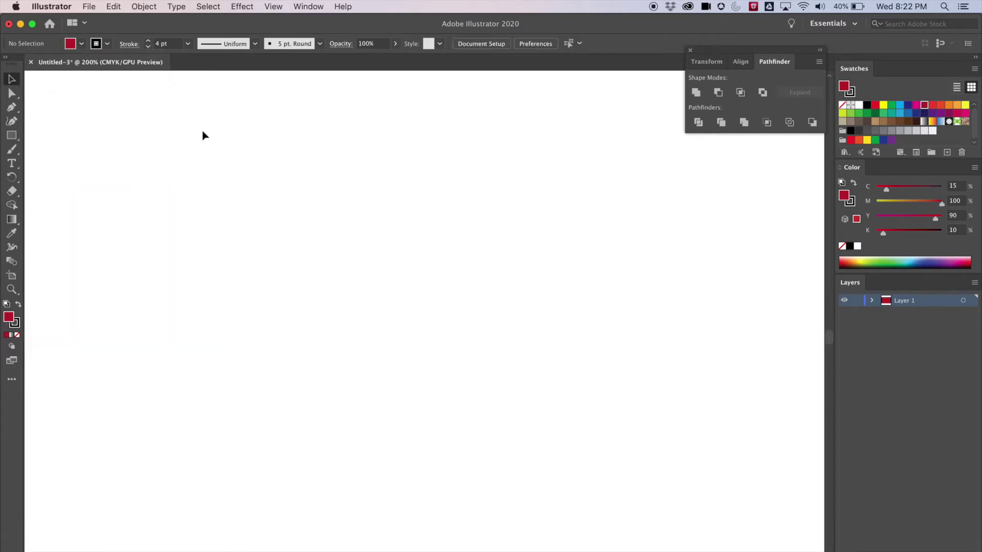
{"action": "key", "text": "super+minus"}
{"action": "key", "text": "super+minus"}
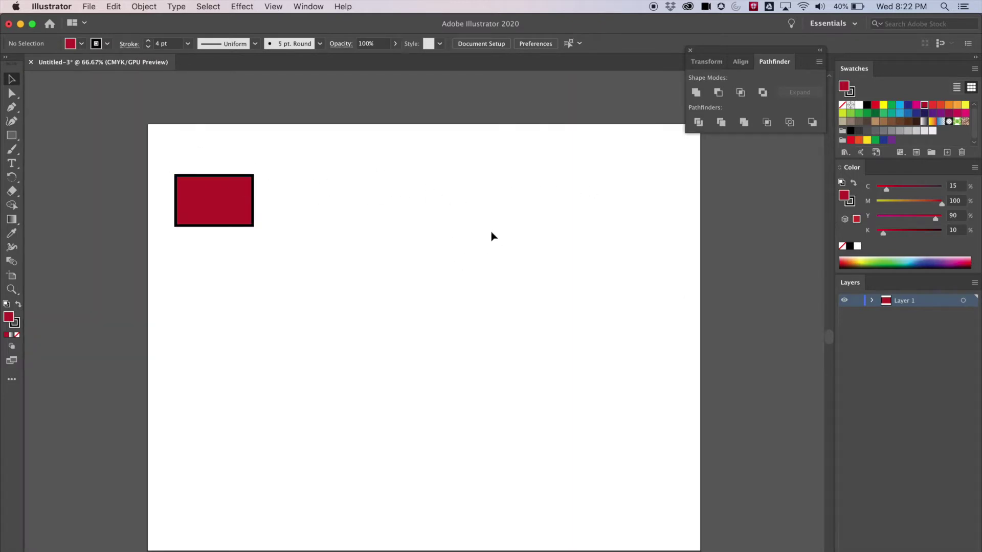
{"action": "key", "text": "super+plus"}
{"action": "left_click_drag", "start_coordinate": [54, 195], "coordinate": [239, 245]}
{"action": "left_click_drag", "start_coordinate": [16, 137], "coordinate": [66, 148]}
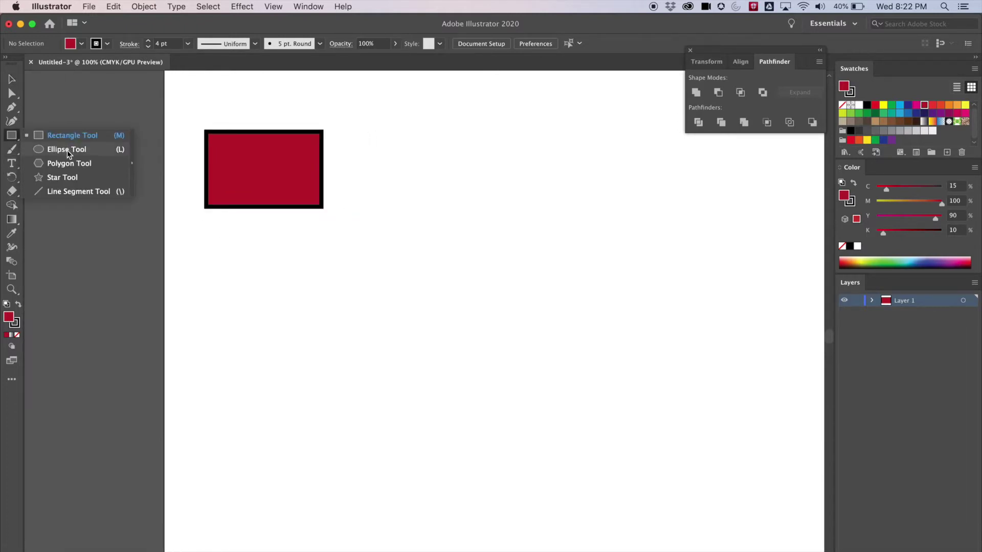
{"action": "left_click_drag", "start_coordinate": [68, 151], "coordinate": [67, 150]}
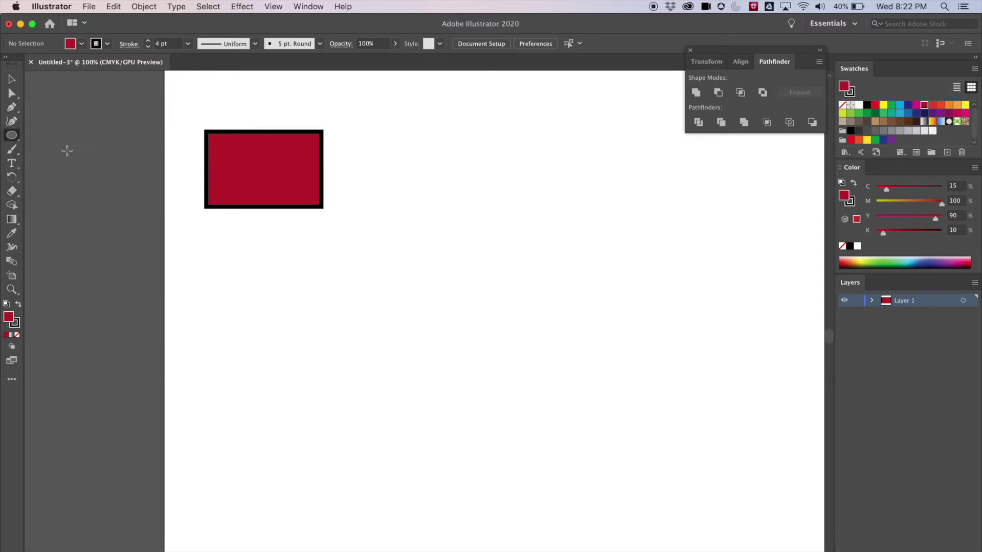
{"action": "left_click_drag", "start_coordinate": [247, 241], "coordinate": [323, 303]}
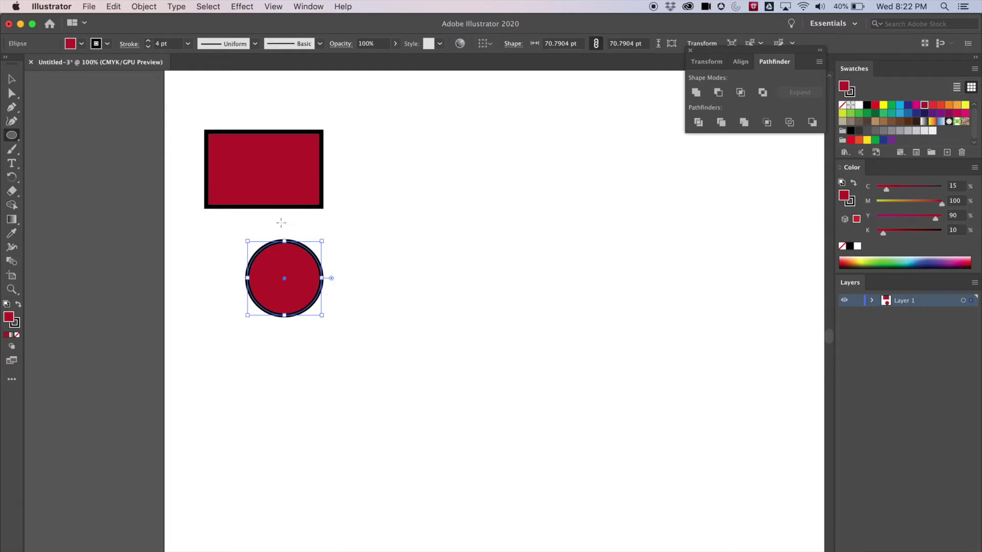
Step: Give the circle a green fill and an orange stroke (C=0 M=75 Y=100 K=0)
{"action": "left_click", "coordinate": [11, 79]}
{"action": "left_click_drag", "start_coordinate": [370, 233], "coordinate": [221, 292]}
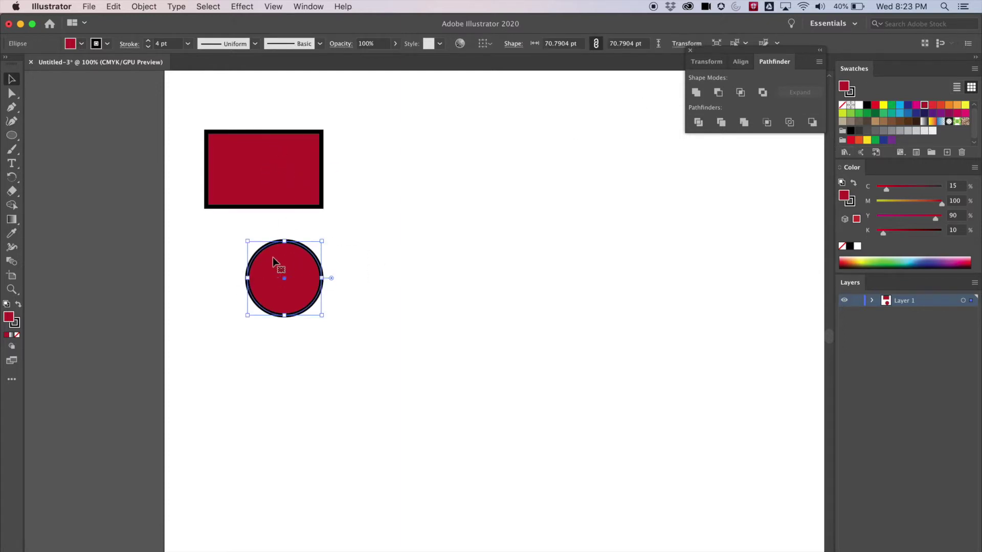
{"action": "left_click", "coordinate": [892, 106]}
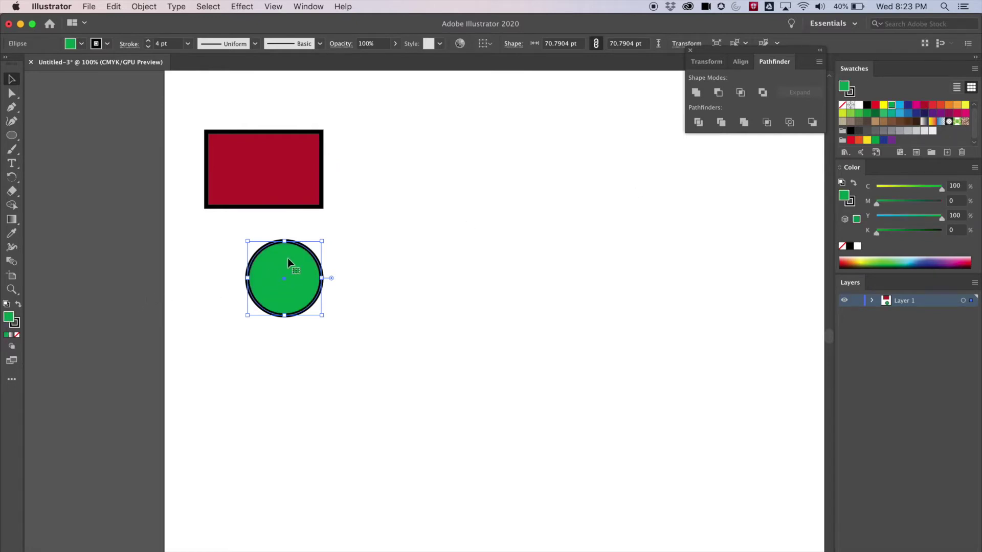
{"action": "left_click", "coordinate": [107, 44]}
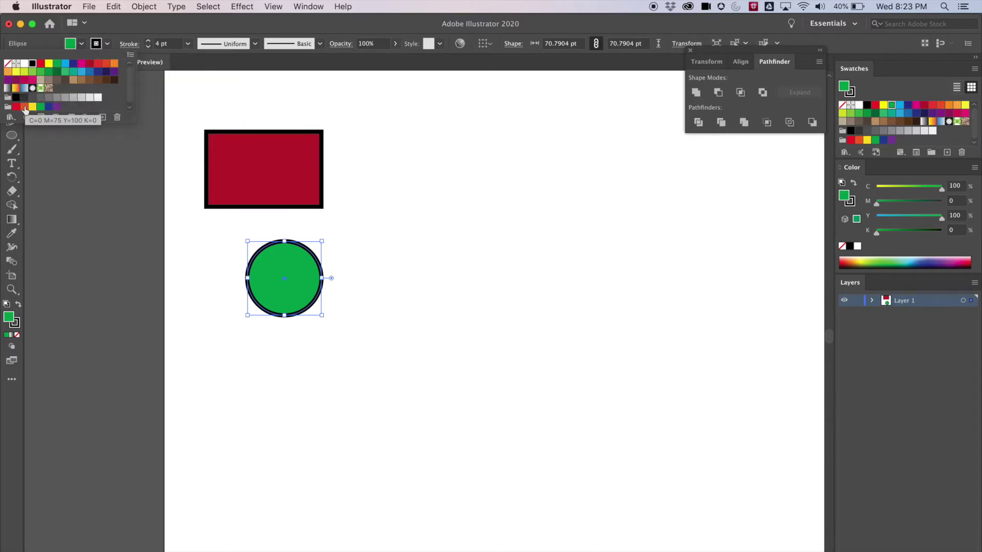
{"action": "left_click", "coordinate": [24, 108]}
{"action": "left_click", "coordinate": [517, 274]}
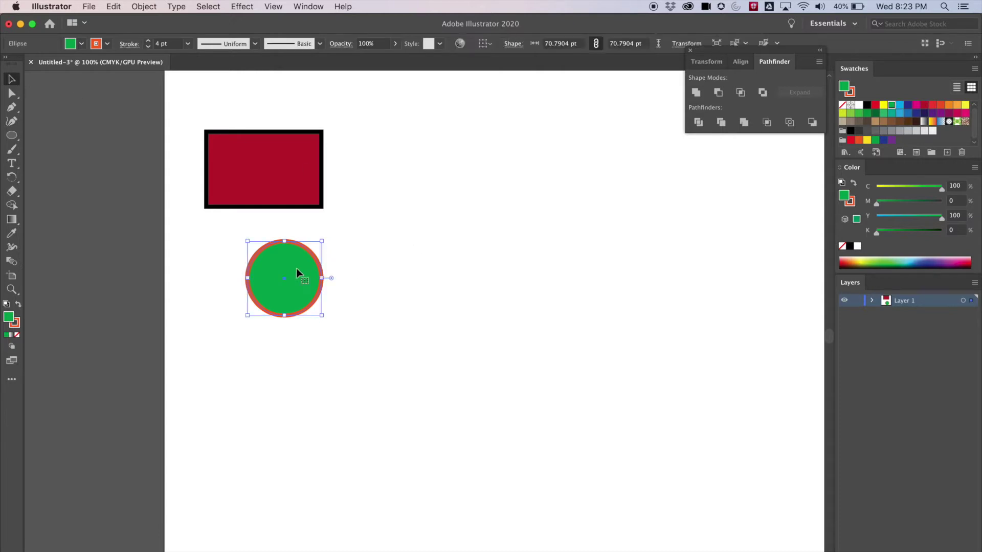
Step: Move the circle up so it is centred on the red rectangle's bottom edge, and deselect it
{"action": "left_click_drag", "start_coordinate": [304, 277], "coordinate": [285, 213]}
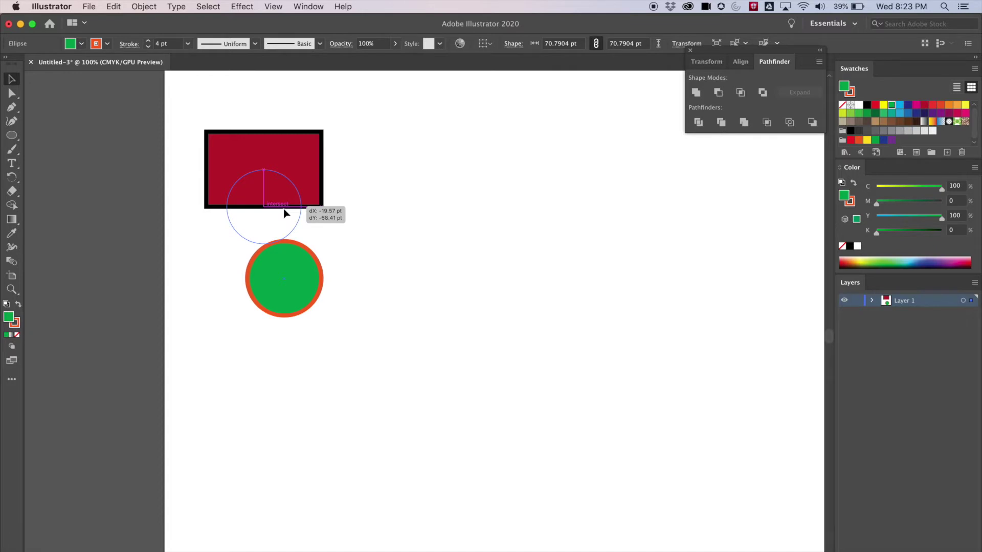
{"action": "left_click_drag", "start_coordinate": [284, 210], "coordinate": [283, 209]}
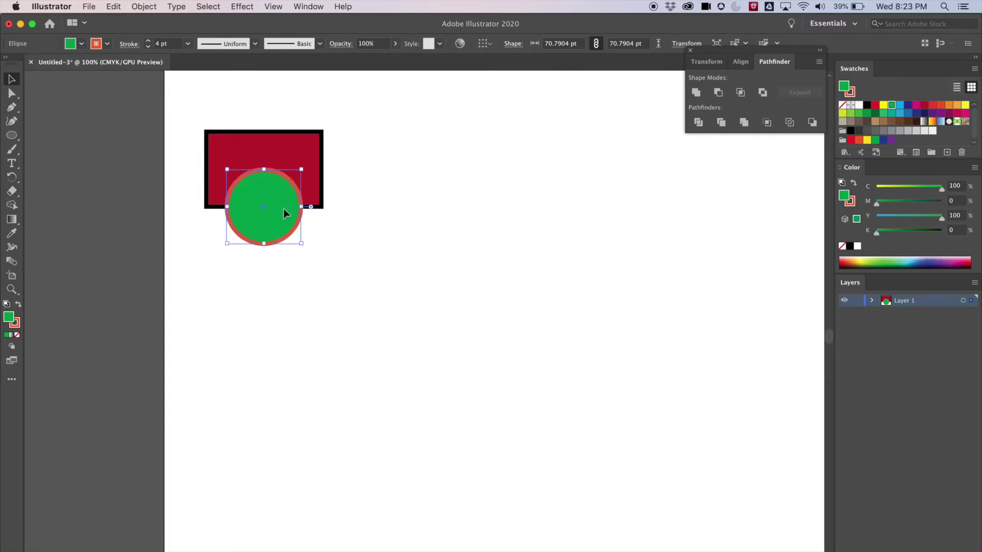
{"action": "left_click", "coordinate": [382, 220]}
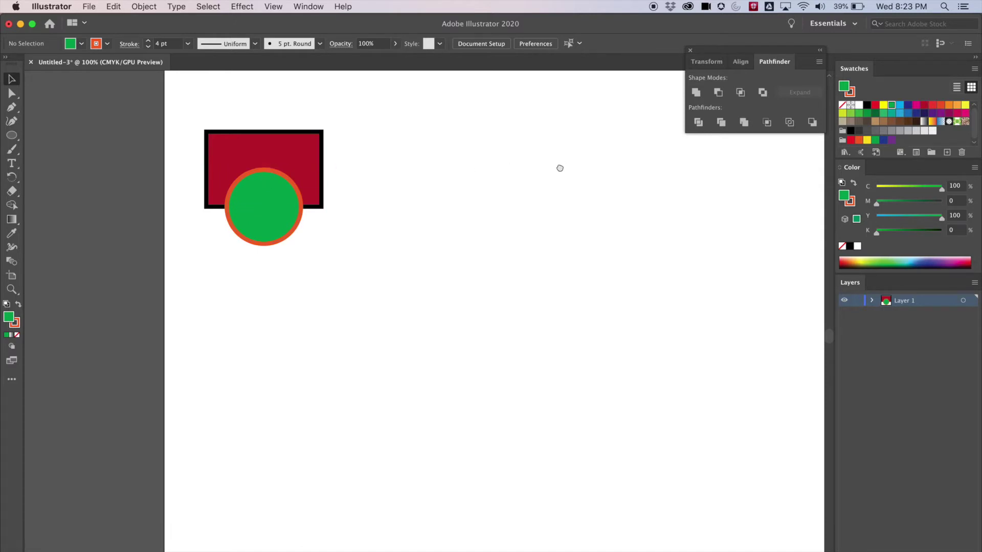
Step: Try moving only the red rectangle away from the circle to the right, and undo the move
{"action": "scroll", "coordinate": [557, 164], "scroll_direction": "right", "scroll_amount": 5}
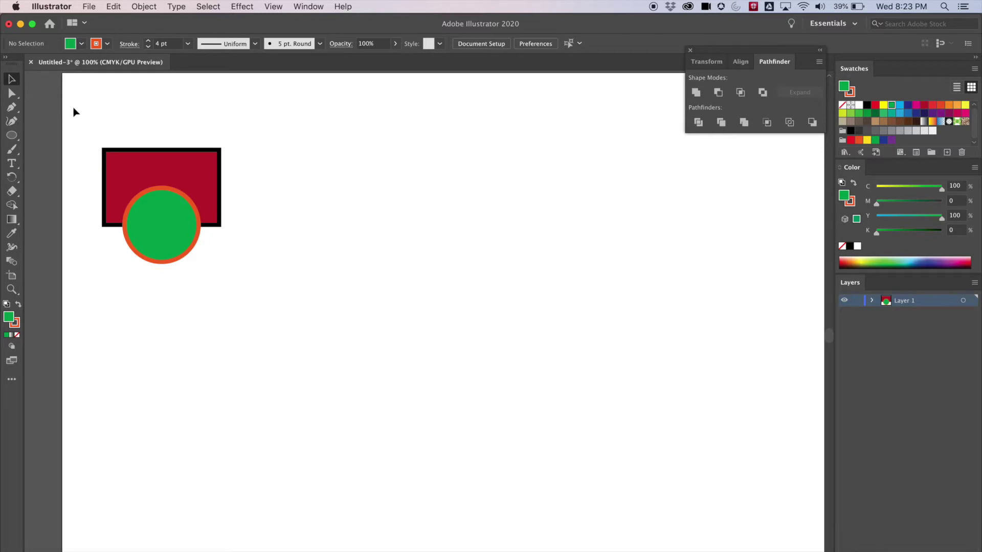
{"action": "left_click", "coordinate": [19, 78]}
{"action": "left_click_drag", "start_coordinate": [79, 99], "coordinate": [205, 284]}
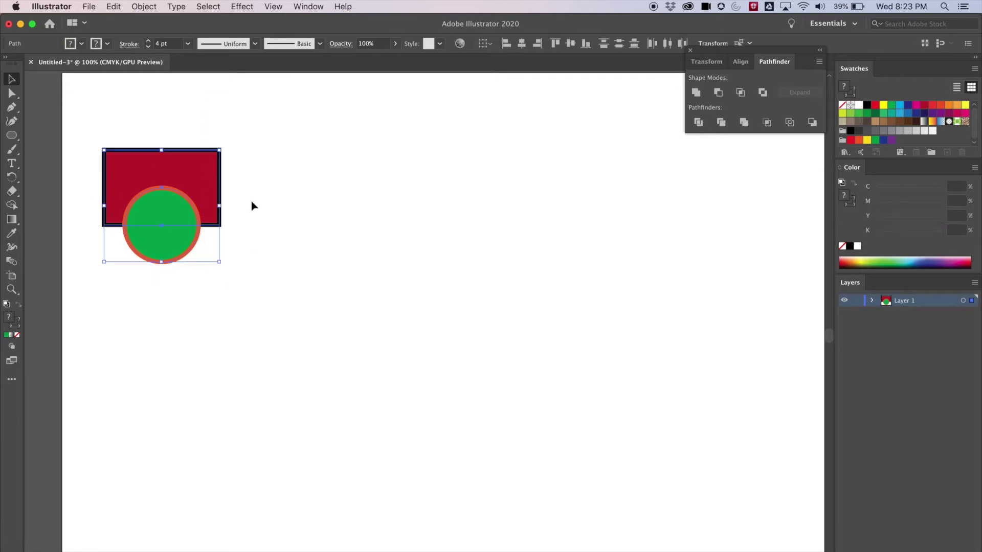
{"action": "left_click", "coordinate": [255, 124]}
{"action": "left_click", "coordinate": [176, 163]}
{"action": "left_click_drag", "start_coordinate": [177, 159], "coordinate": [385, 154]}
{"action": "key", "text": "super+z"}
Step: Duplicate the rectangle and circle together, placing the copy level with the originals on their right, and deselect
{"action": "left_click_drag", "start_coordinate": [83, 101], "coordinate": [243, 269]}
{"action": "scroll", "coordinate": [106, 155], "scroll_direction": "right", "scroll_amount": 1}
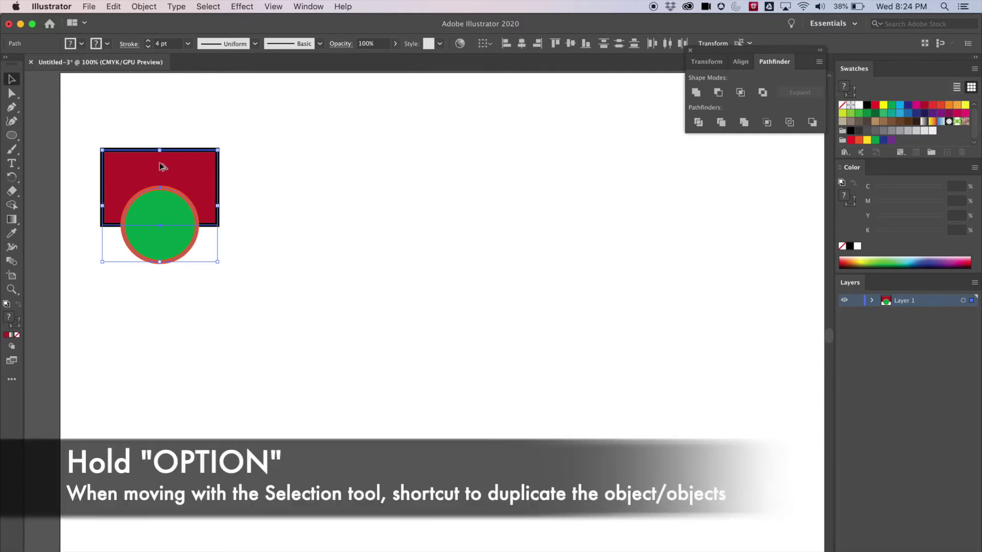
{"action": "left_click_drag", "start_coordinate": [159, 163], "coordinate": [323, 195]}
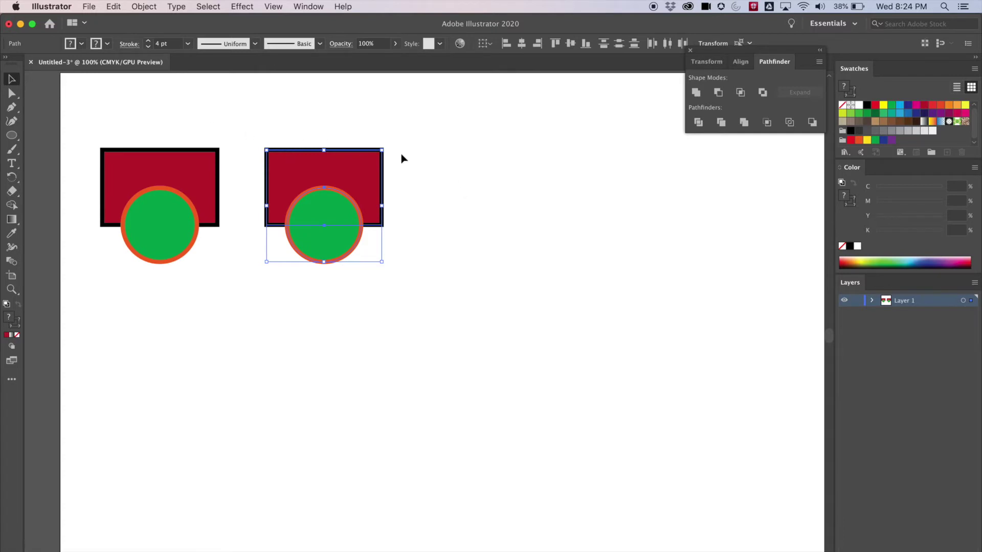
{"action": "left_click", "coordinate": [422, 144]}
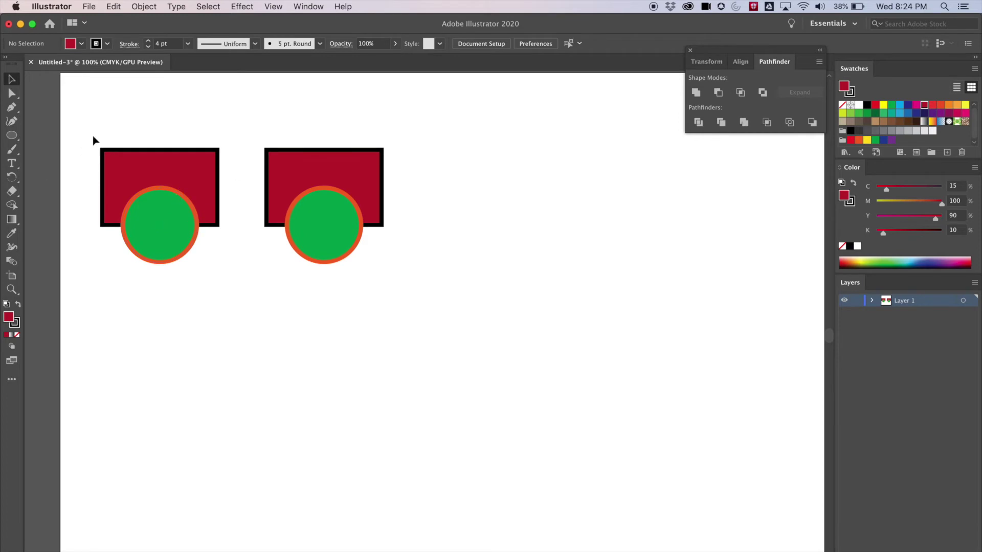
{"action": "scroll", "coordinate": [205, 221], "scroll_direction": "right", "scroll_amount": 3}
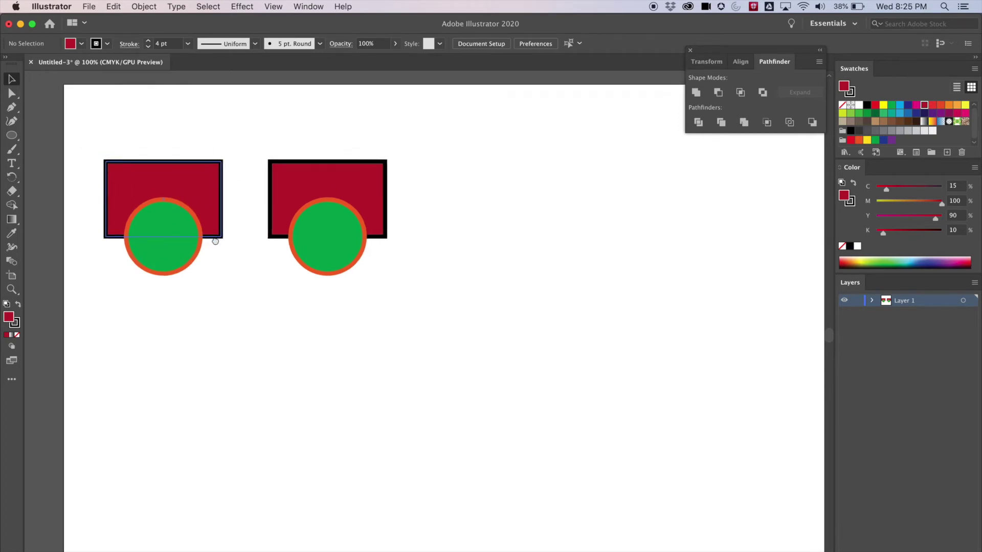
Step: Duplicate both rectangle-and-circle pairs together to the right, level with the originals, to form a row of four, and deselect
{"action": "scroll", "coordinate": [185, 231], "scroll_direction": "right", "scroll_amount": 2}
{"action": "left_click_drag", "start_coordinate": [53, 118], "coordinate": [368, 302]}
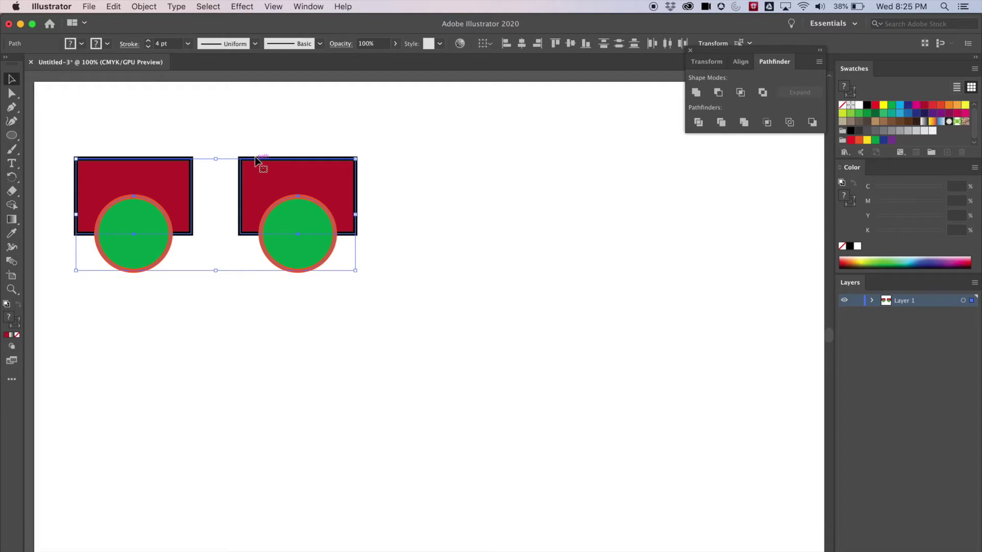
{"action": "left_click_drag", "start_coordinate": [256, 161], "coordinate": [587, 164]}
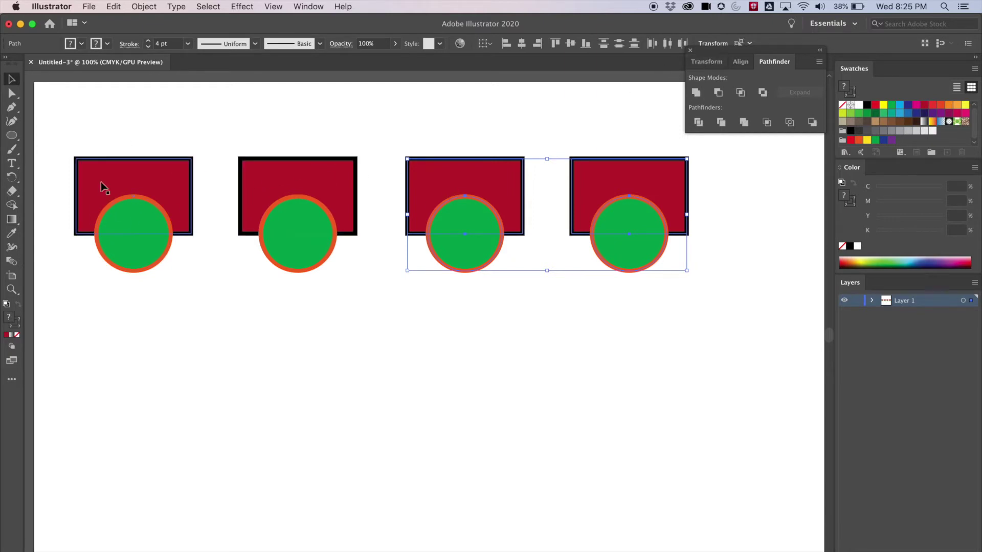
{"action": "left_click_drag", "start_coordinate": [78, 148], "coordinate": [139, 244]}
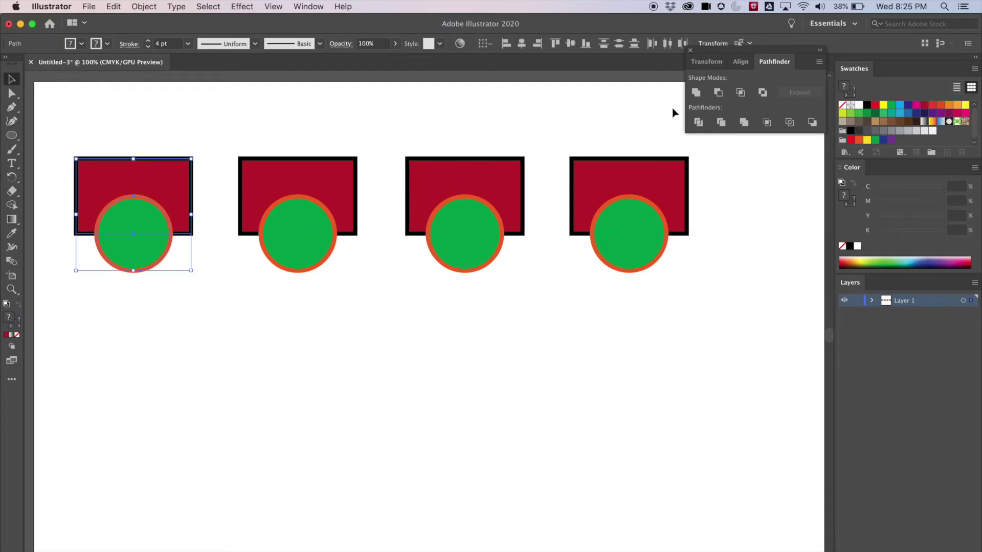
{"action": "left_click", "coordinate": [256, 134]}
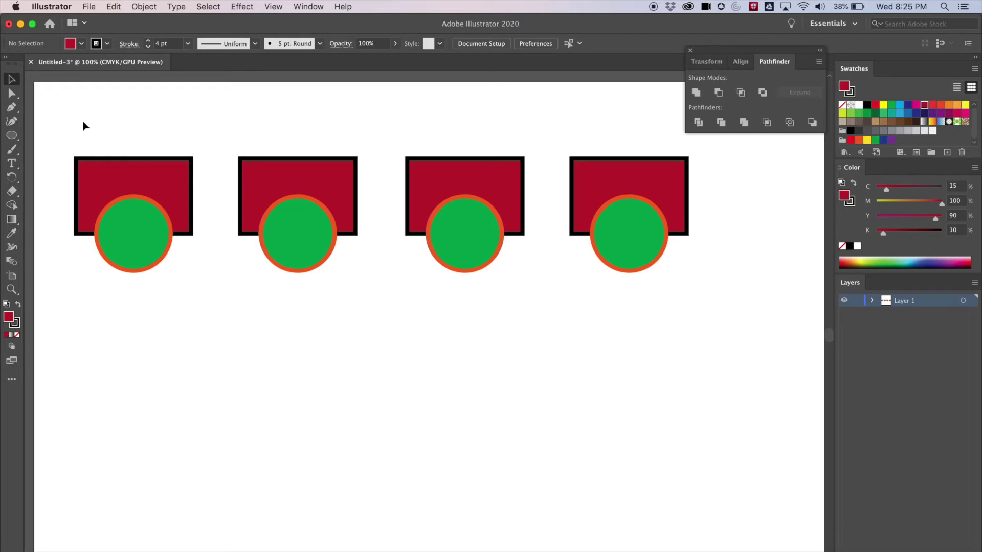
Step: Duplicate the whole row of four pairs straight down to make a second row beneath it, and deselect
{"action": "left_click_drag", "start_coordinate": [77, 124], "coordinate": [629, 266]}
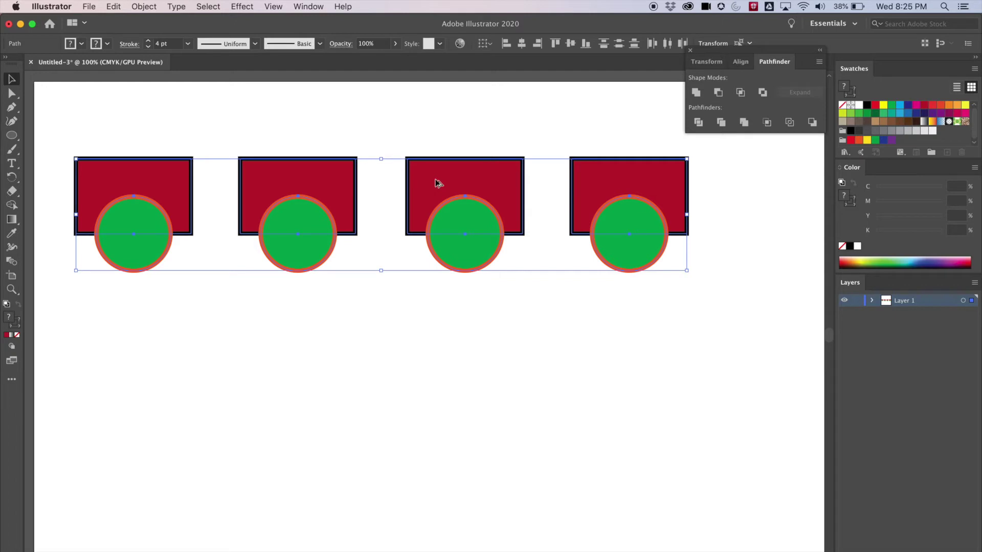
{"action": "left_click_drag", "start_coordinate": [437, 182], "coordinate": [444, 327]}
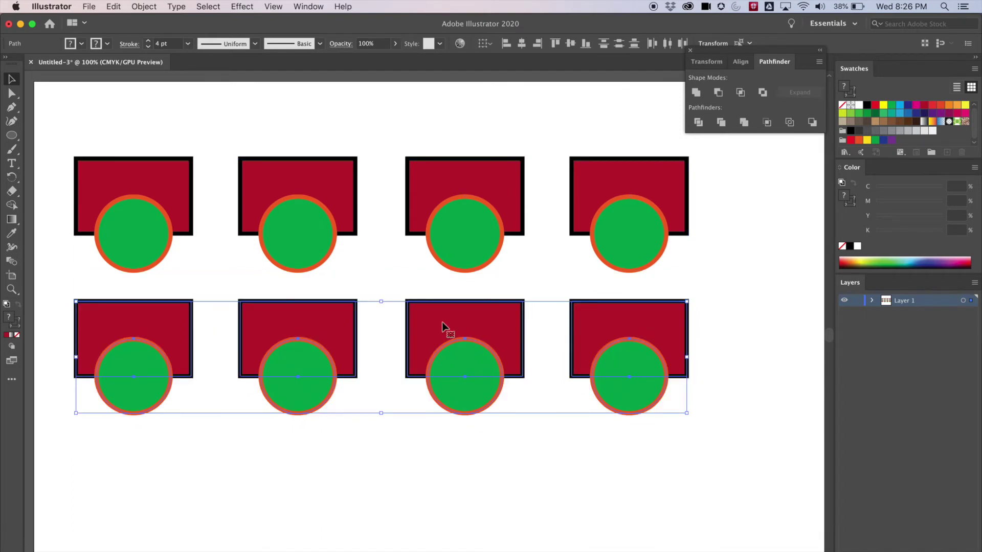
{"action": "left_click", "coordinate": [358, 123]}
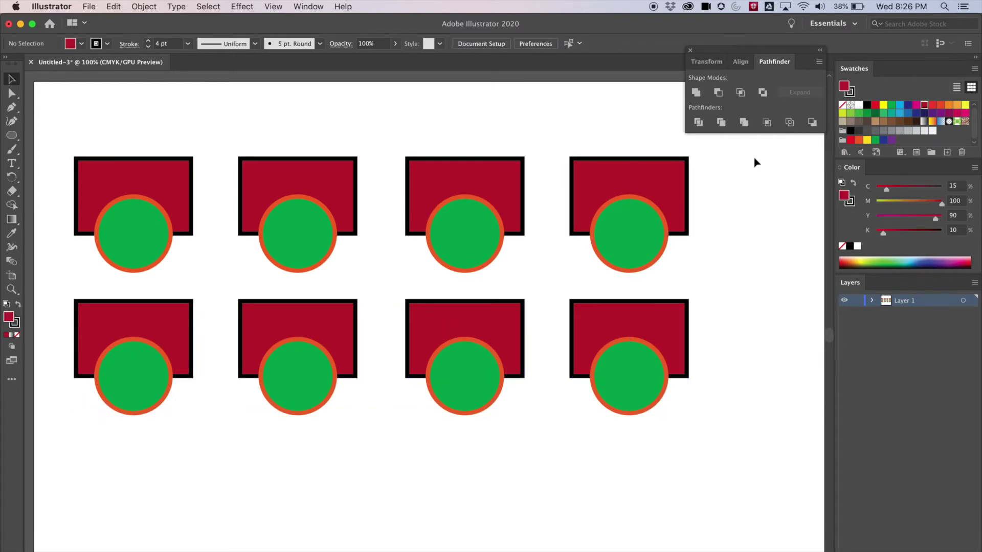
Step: Duplicate the last two pairs of the lower row to the right so that the row has six pairs, and deselect
{"action": "left_click_drag", "start_coordinate": [784, 219], "coordinate": [671, 188]}
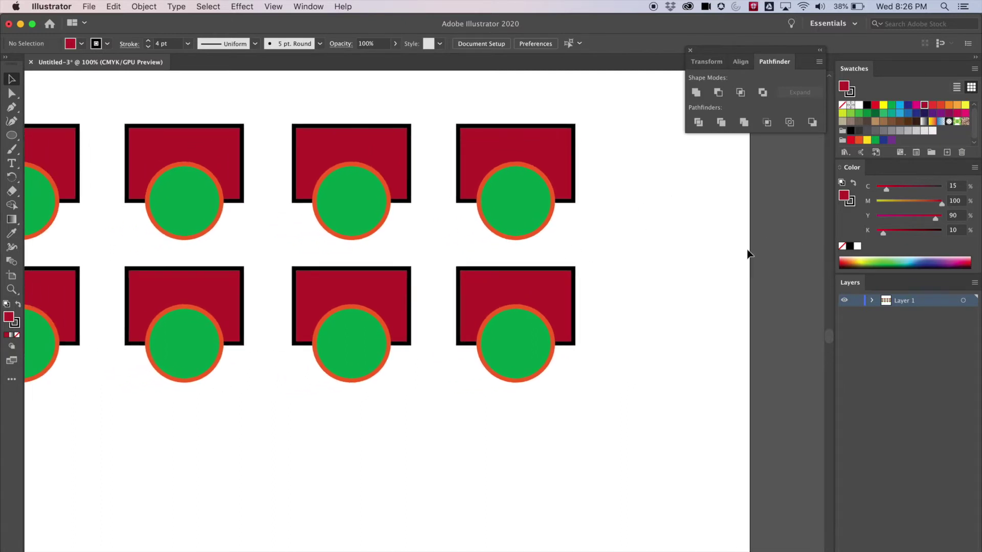
{"action": "left_click_drag", "start_coordinate": [271, 258], "coordinate": [620, 386]}
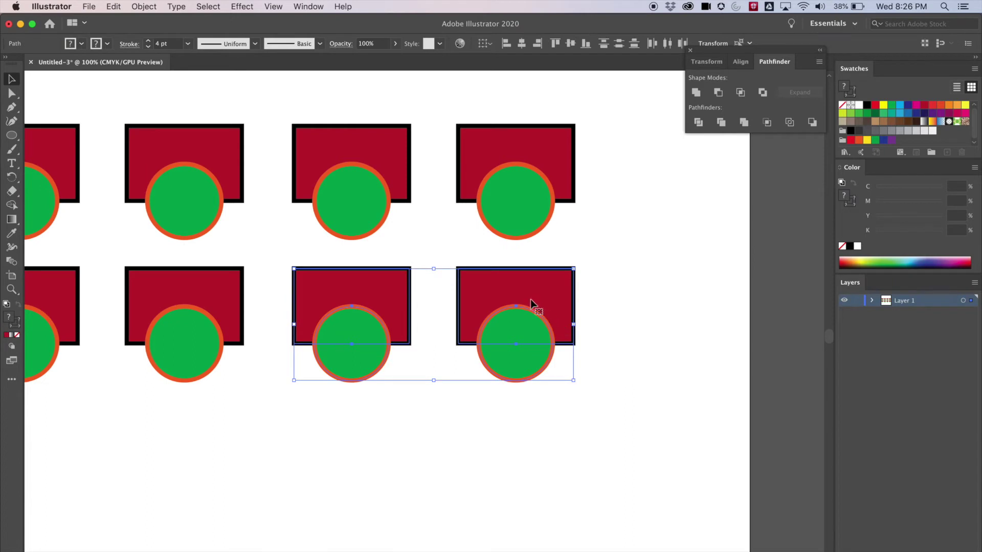
{"action": "left_click_drag", "start_coordinate": [622, 262], "coordinate": [407, 294]}
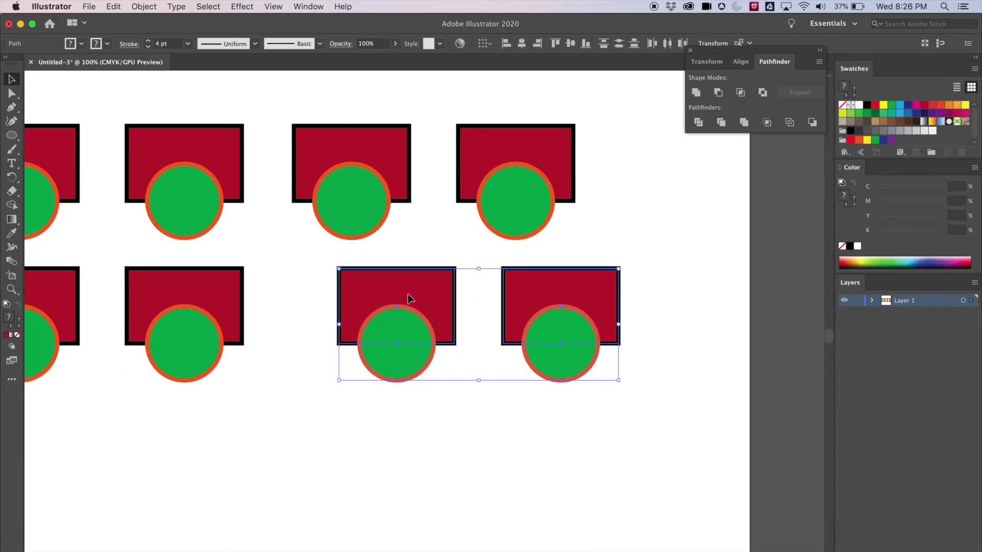
{"action": "key", "text": "cmd+z"}
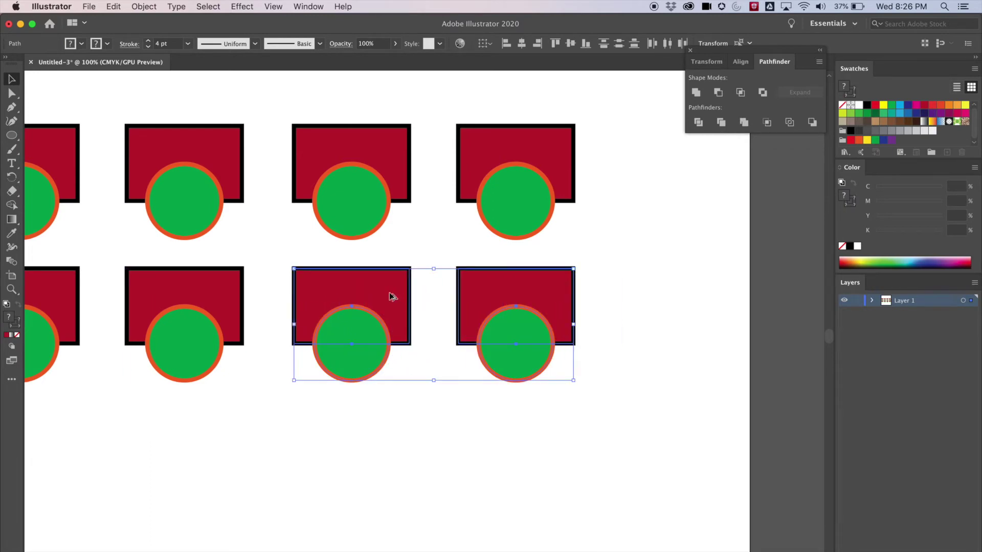
{"action": "left_click_drag", "start_coordinate": [361, 289], "coordinate": [678, 286]}
{"action": "left_click", "coordinate": [653, 474]}
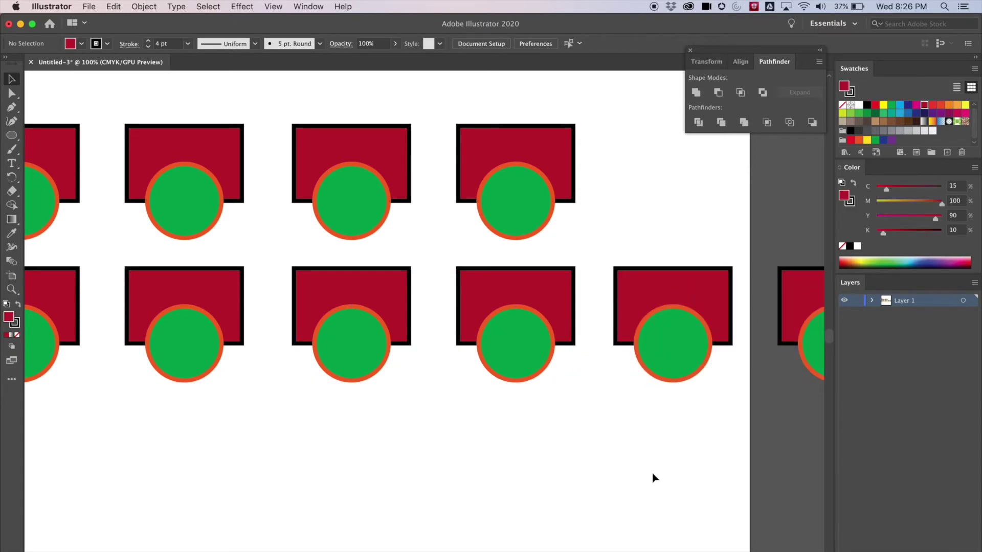
{"action": "key", "text": "super+minus"}
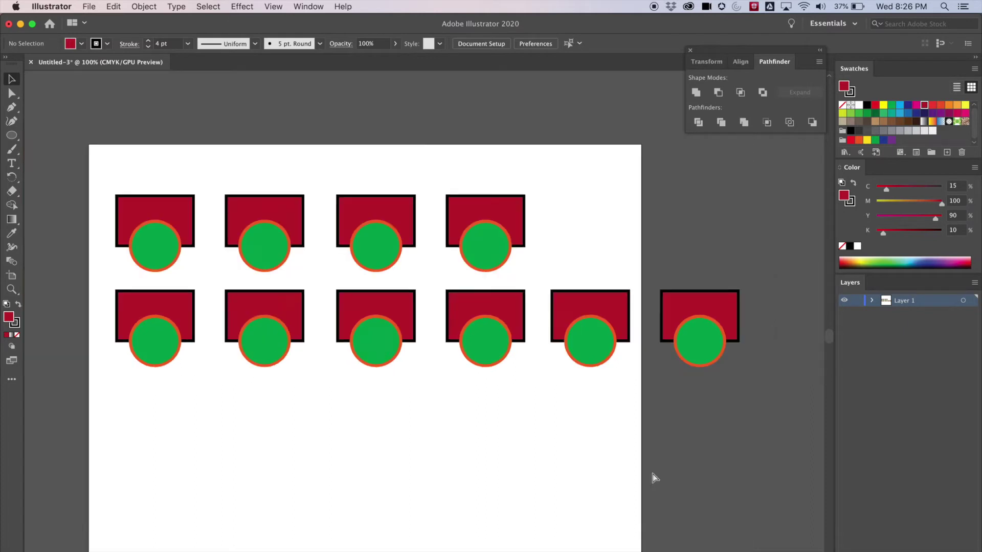
{"action": "key", "text": "super+minus"}
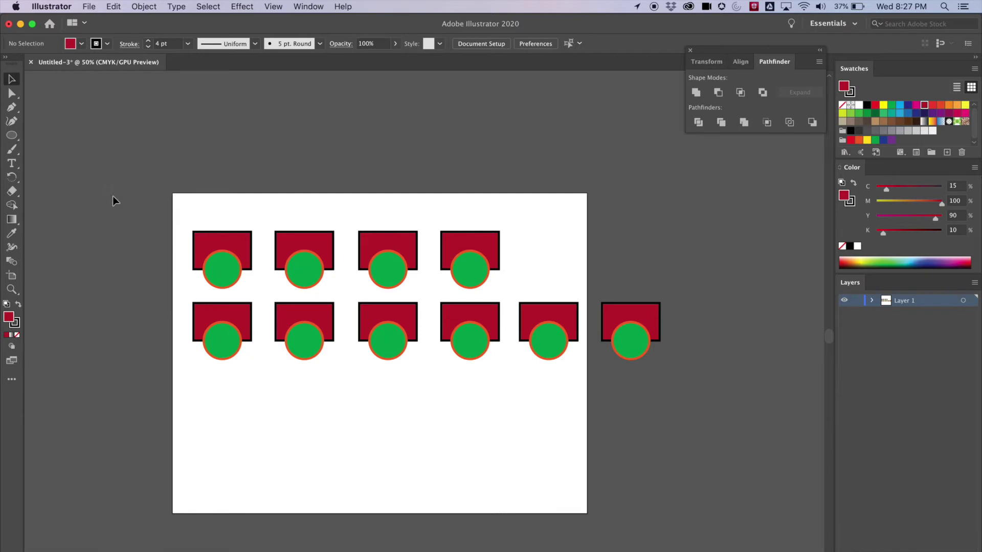
Step: Select all the rectangle-and-circle pairs in both rows, including the one outside the artboard
{"action": "left_click_drag", "start_coordinate": [155, 226], "coordinate": [322, 286]}
{"action": "left_click", "coordinate": [143, 174]}
{"action": "left_click_drag", "start_coordinate": [141, 178], "coordinate": [723, 381]}
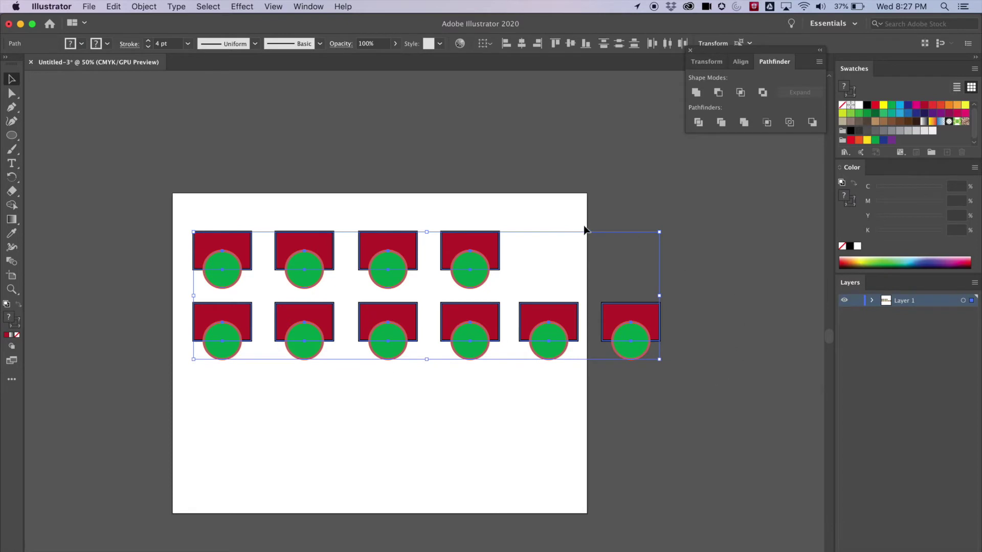
Step: Try scaling all the selected pairs down without keeping their proportions, and undo the distortion
{"action": "left_click_drag", "start_coordinate": [660, 233], "coordinate": [394, 235]}
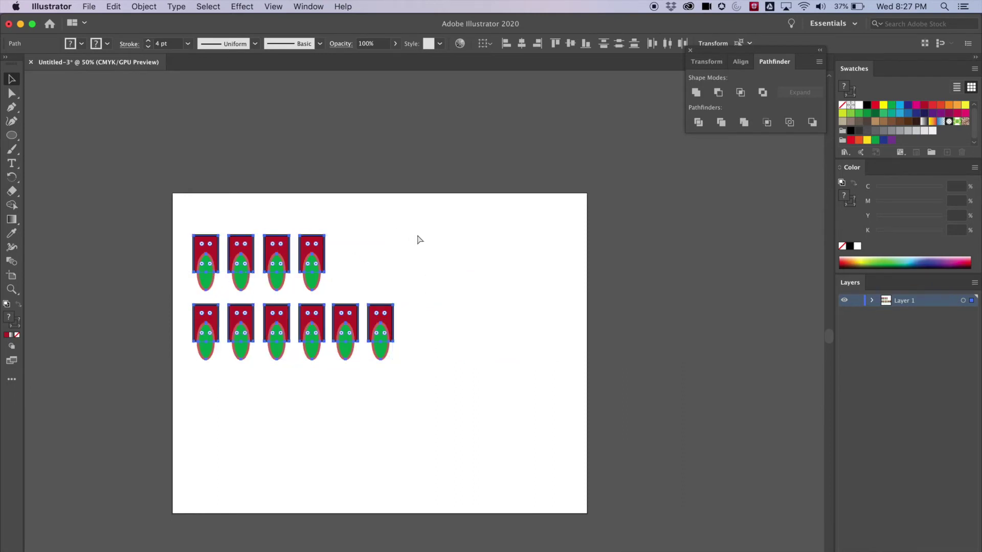
{"action": "key", "text": "super+z"}
{"action": "left_click_drag", "start_coordinate": [661, 233], "coordinate": [415, 221]}
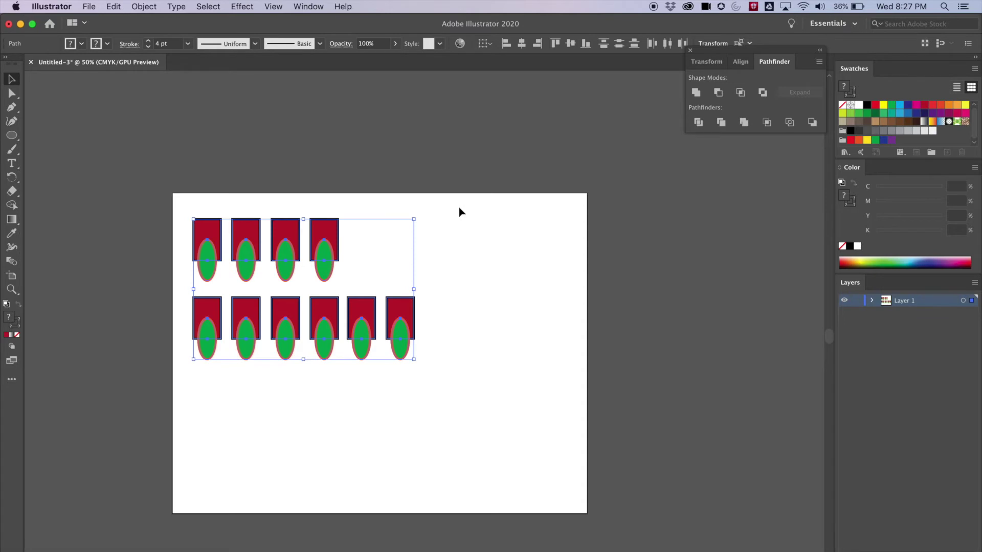
{"action": "key", "text": "super+alt+3"}
{"action": "key", "text": "super+z"}
{"action": "key", "text": "super+z"}
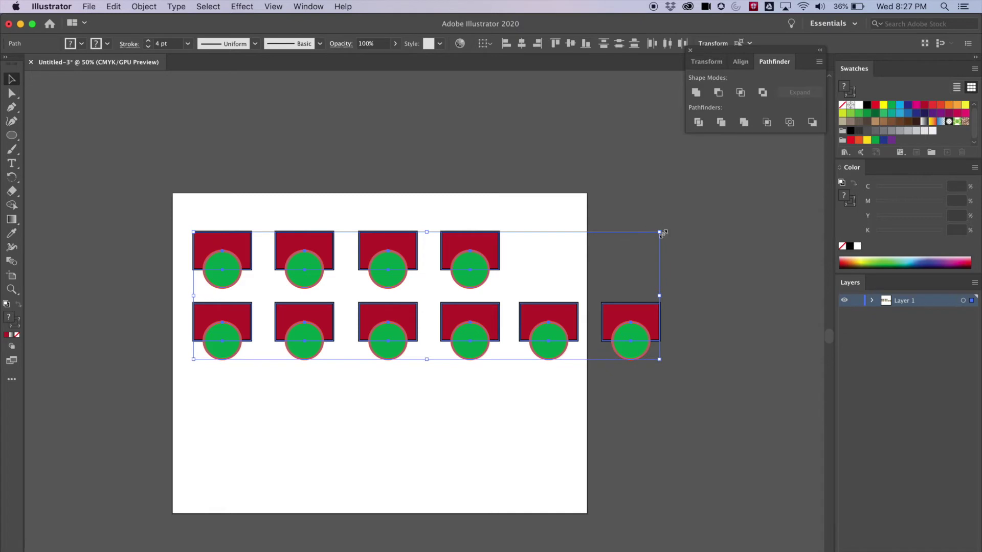
Step: Scale all the pairs down proportionally until both rows fit within the artboard with a small right margin, and deselect
{"action": "left_click_drag", "start_coordinate": [661, 233], "coordinate": [515, 247]}
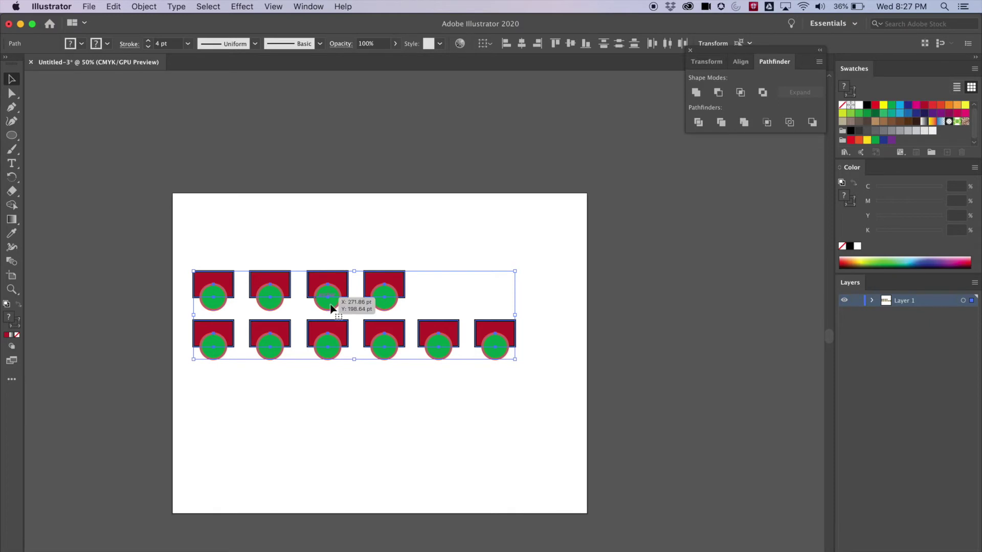
{"action": "left_click", "coordinate": [265, 205]}
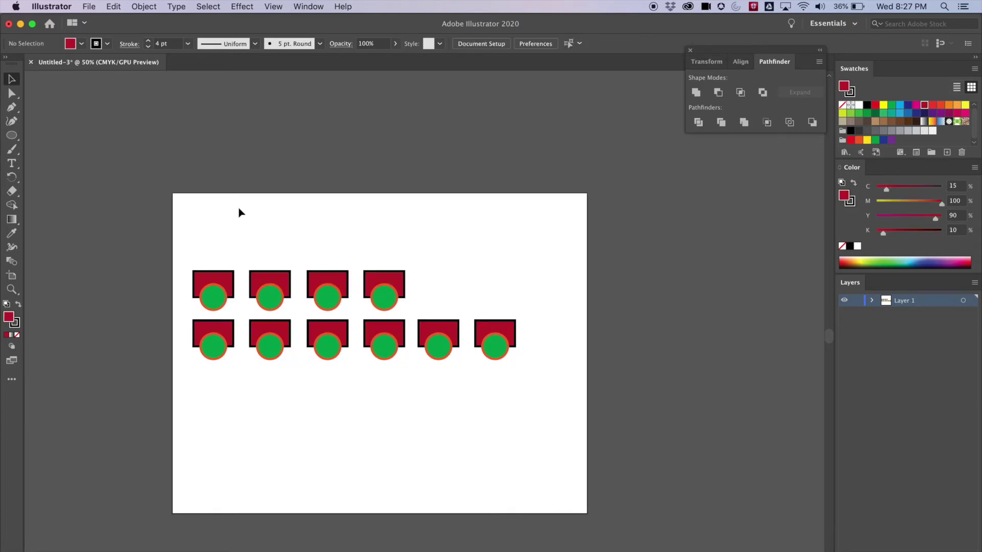
{"action": "left_click_drag", "start_coordinate": [190, 225], "coordinate": [532, 380]}
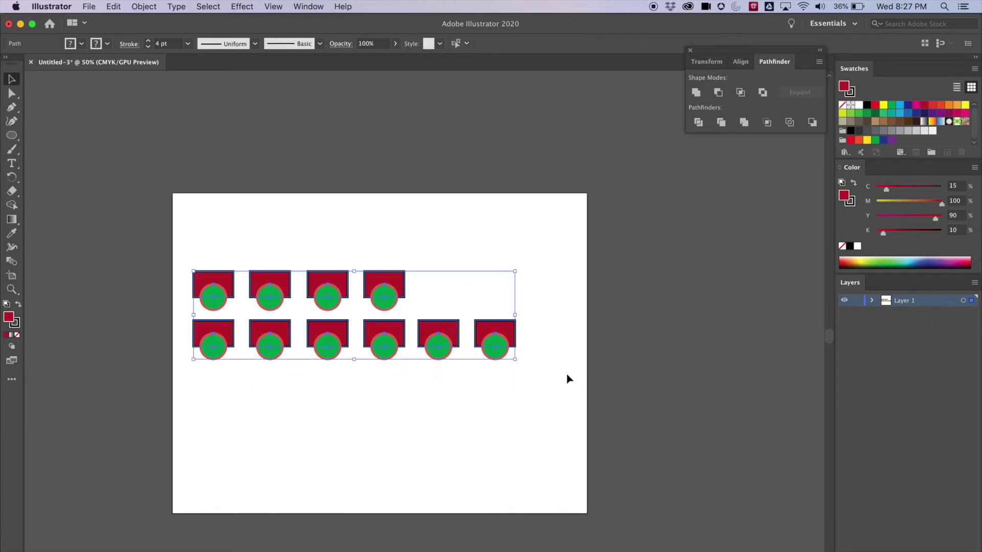
{"action": "left_click_drag", "start_coordinate": [514, 273], "coordinate": [564, 246]}
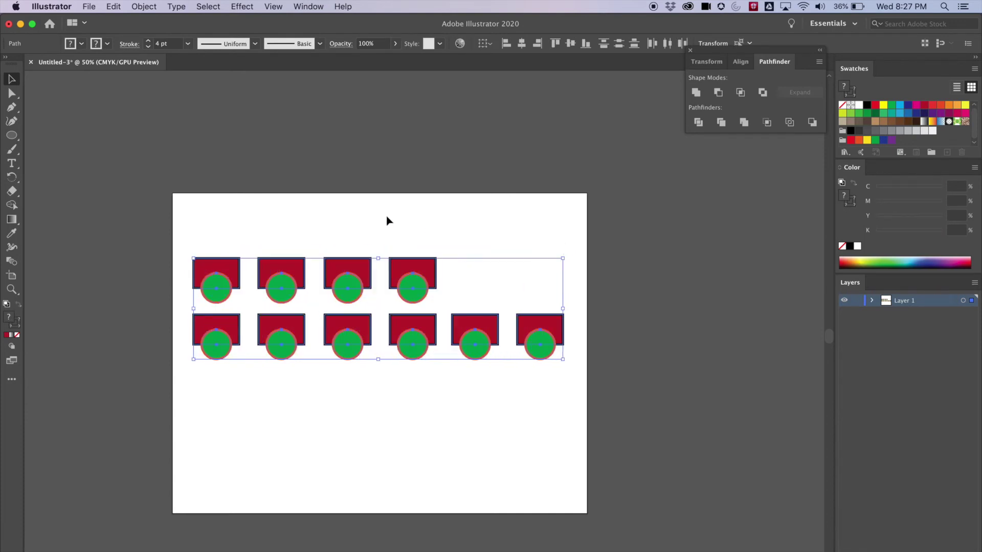
{"action": "left_click", "coordinate": [221, 213]}
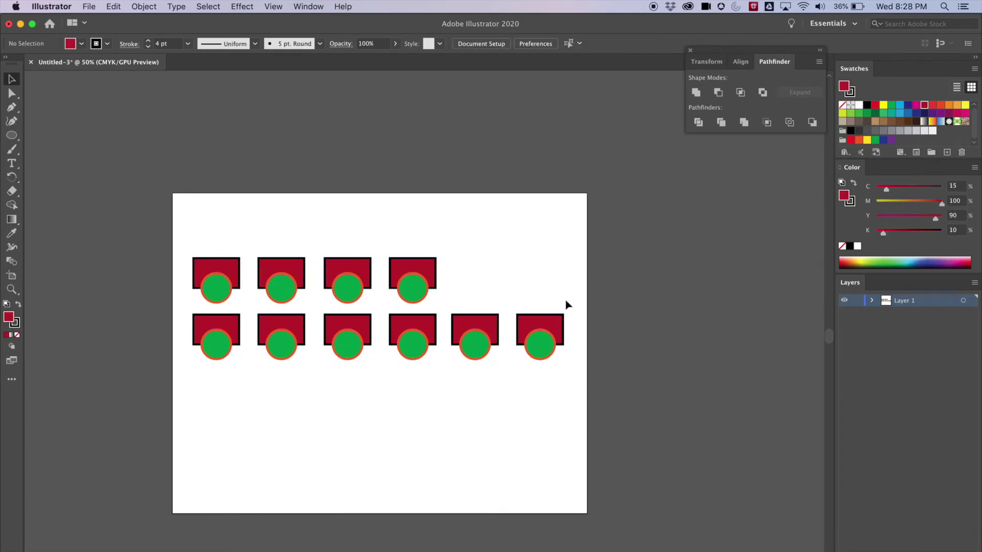
{"action": "left_click_drag", "start_coordinate": [182, 215], "coordinate": [607, 386]}
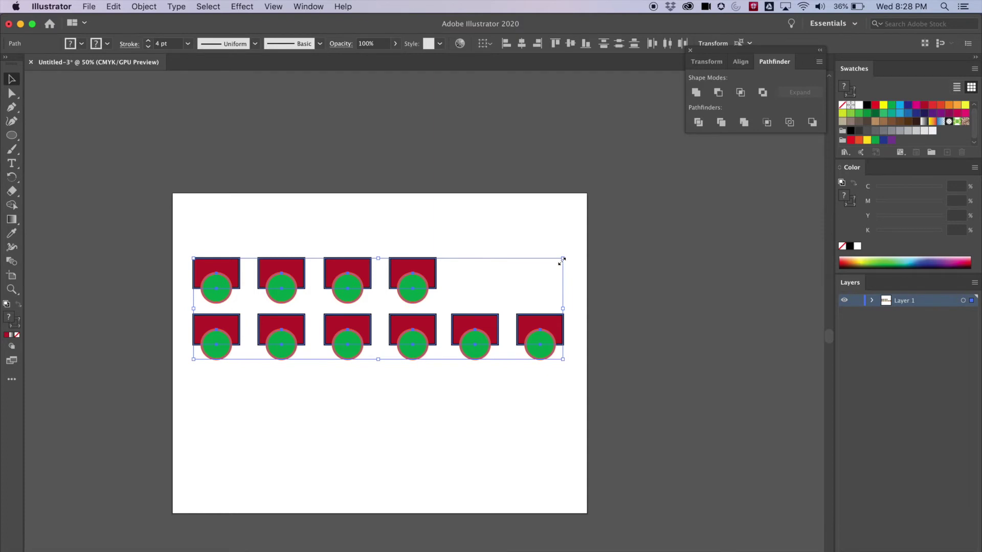
{"action": "mouse_move", "coordinate": [561, 261]}
{"action": "left_mouse_down"}
{"action": "mouse_move", "coordinate": [607, 235]}
{"action": "mouse_move", "coordinate": [548, 254]}
{"action": "mouse_move", "coordinate": [558, 251]}
{"action": "left_mouse_up"}
{"action": "left_click", "coordinate": [276, 312]}
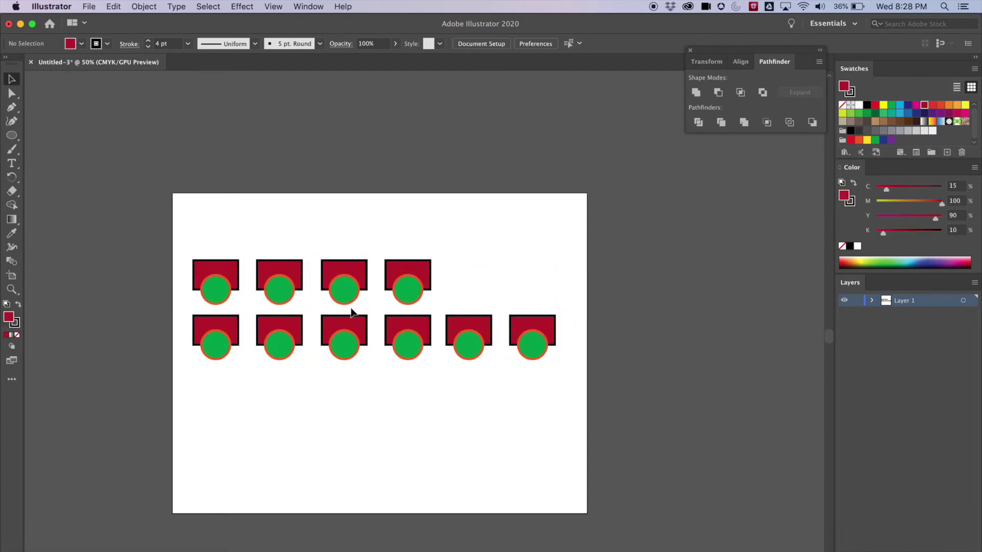
{"action": "key", "text": "super+1"}
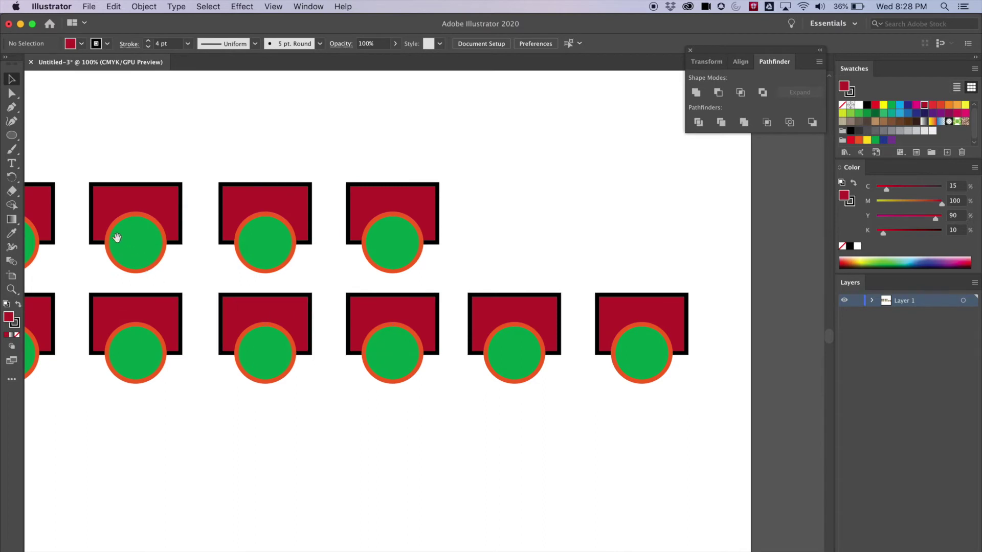
{"action": "scroll", "coordinate": [149, 244], "scroll_direction": "left", "scroll_amount": 3}
{"action": "scroll", "coordinate": [322, 274], "scroll_direction": "right", "scroll_amount": 4}
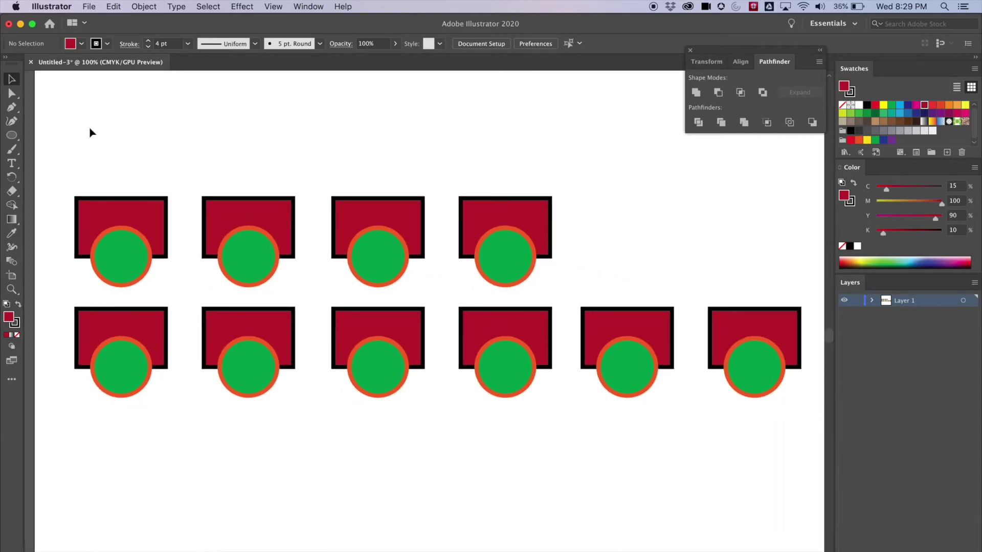
{"action": "left_click_drag", "start_coordinate": [53, 135], "coordinate": [123, 226]}
{"action": "left_click_drag", "start_coordinate": [76, 148], "coordinate": [129, 250]}
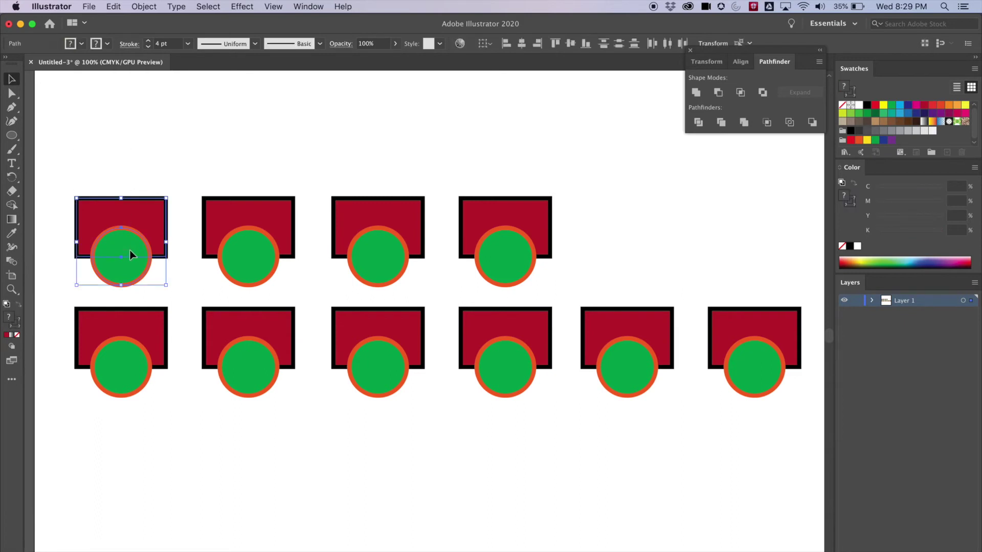
{"action": "left_click_drag", "start_coordinate": [107, 160], "coordinate": [169, 385]}
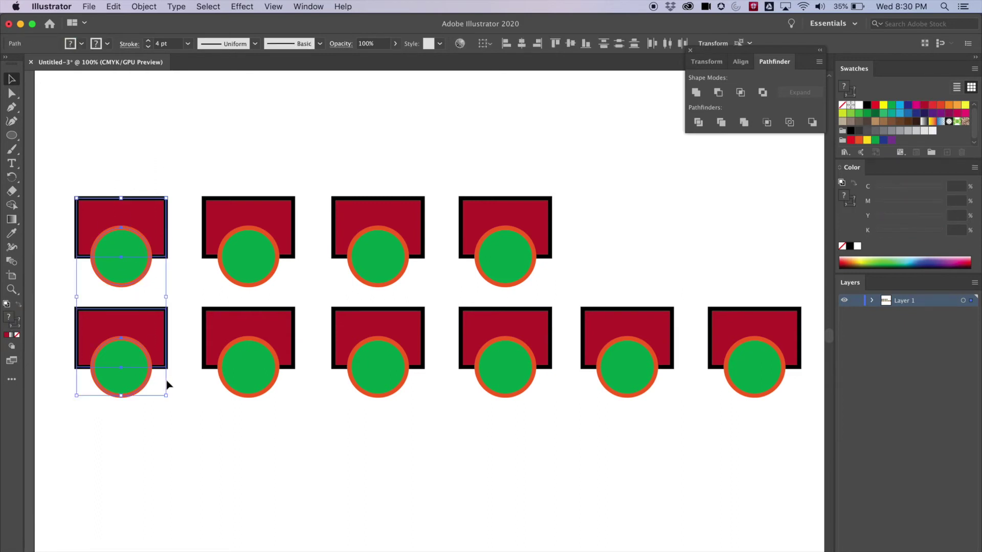
{"action": "left_click", "coordinate": [132, 188]}
Step: Unite the rectangle and circle of the upper row's first pair into one shape, and move it slightly up and left
{"action": "left_click_drag", "start_coordinate": [89, 139], "coordinate": [149, 236]}
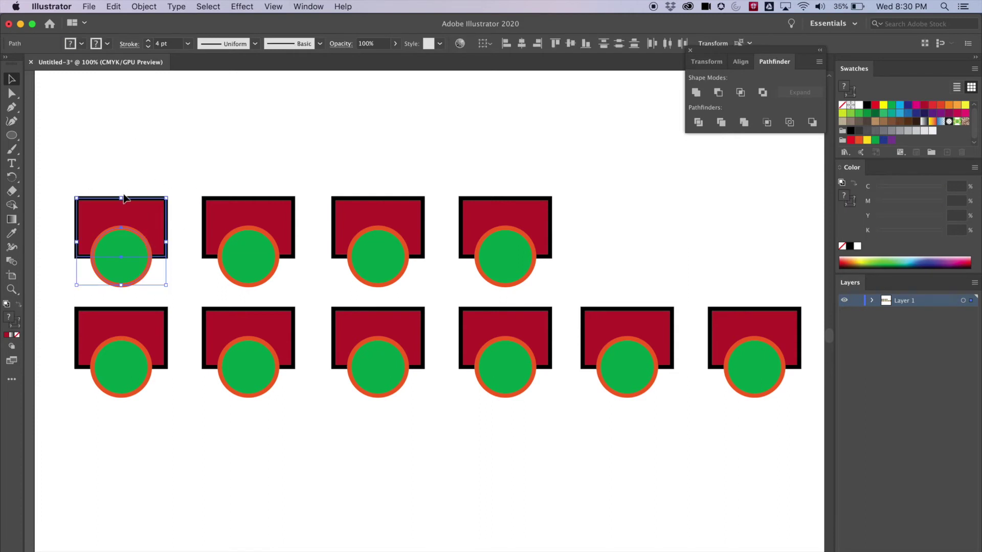
{"action": "key", "text": "super+equal"}
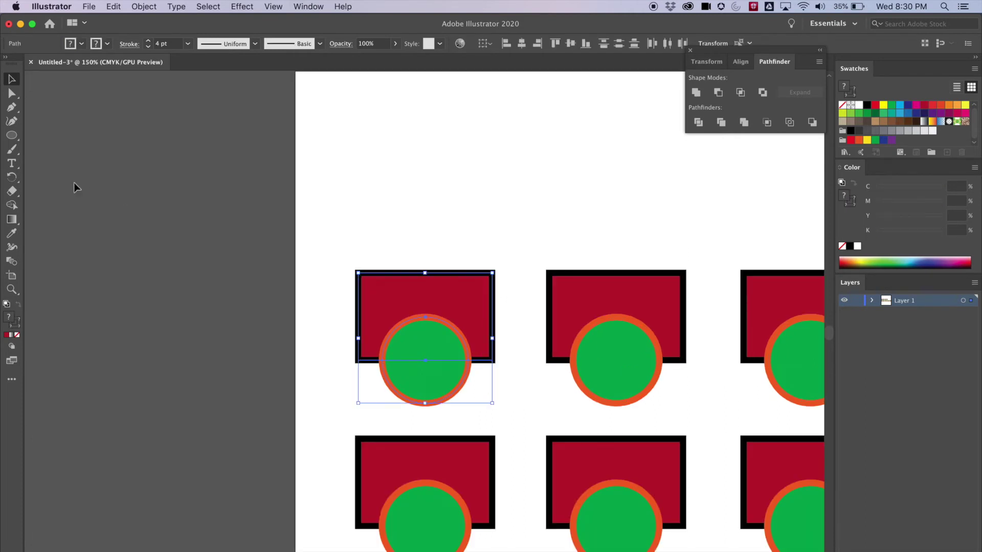
{"action": "left_click_drag", "start_coordinate": [483, 203], "coordinate": [335, 119]}
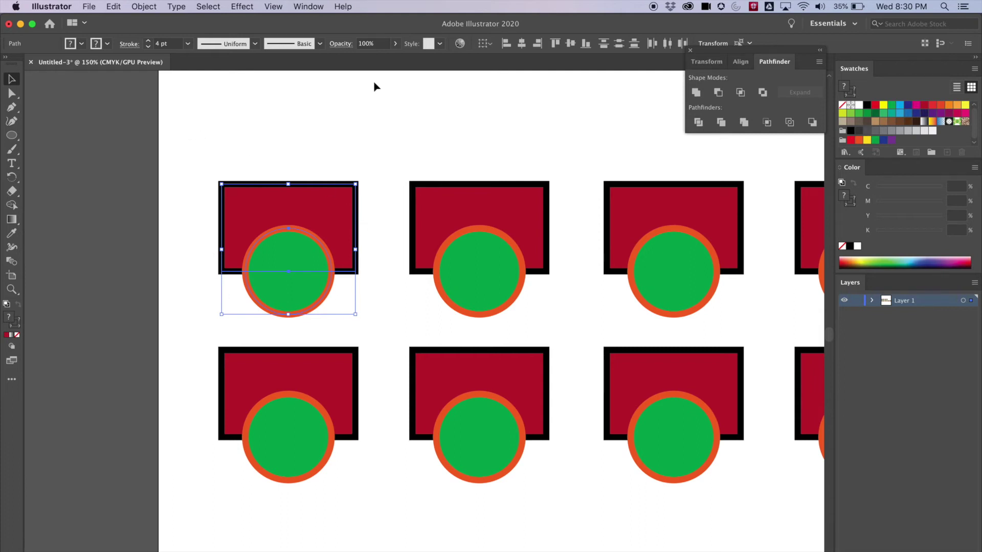
{"action": "left_click_drag", "start_coordinate": [204, 121], "coordinate": [352, 267]}
{"action": "left_click", "coordinate": [696, 92]}
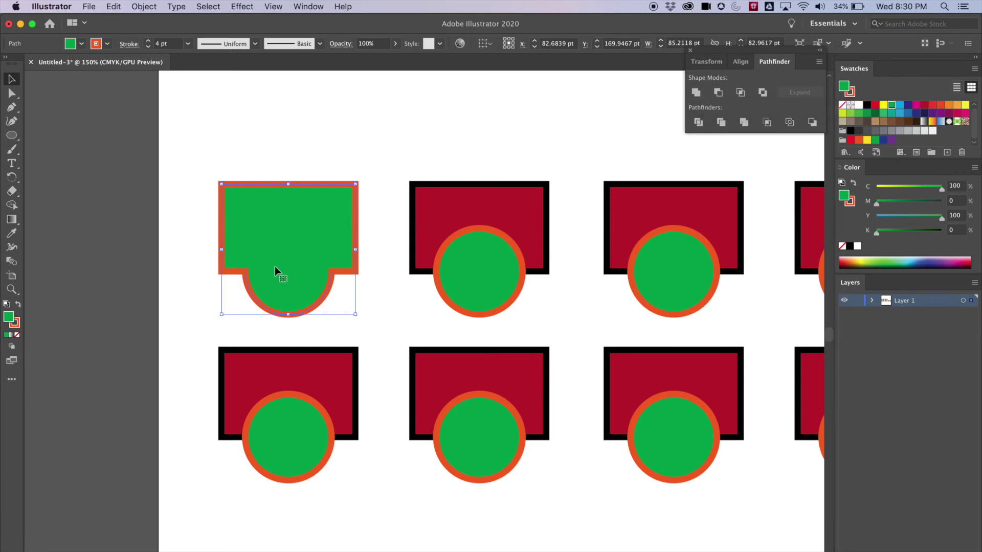
{"action": "left_click", "coordinate": [253, 150]}
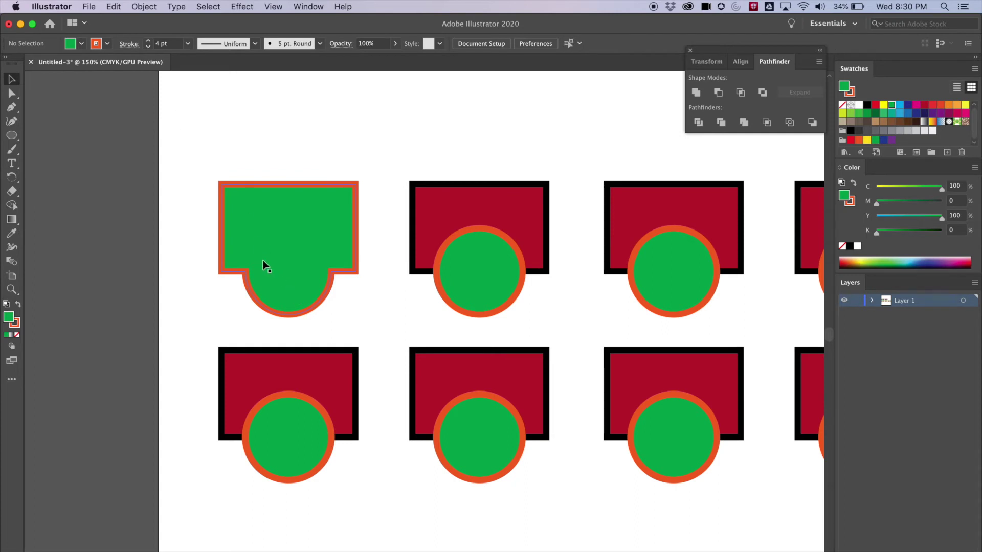
{"action": "mouse_move", "coordinate": [269, 225]}
{"action": "left_mouse_down"}
{"action": "mouse_move", "coordinate": [271, 182]}
{"action": "mouse_move", "coordinate": [257, 216]}
{"action": "left_mouse_up"}
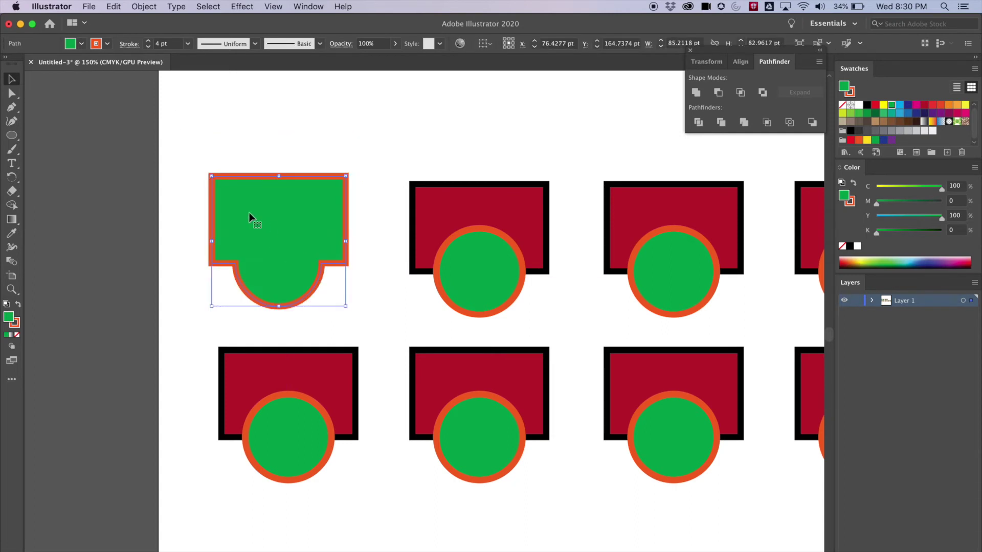
Step: Try reshaping the united shape by moving its upper-left corner point up and to the right, and undo this and the shape's earlier move
{"action": "left_click", "coordinate": [12, 93]}
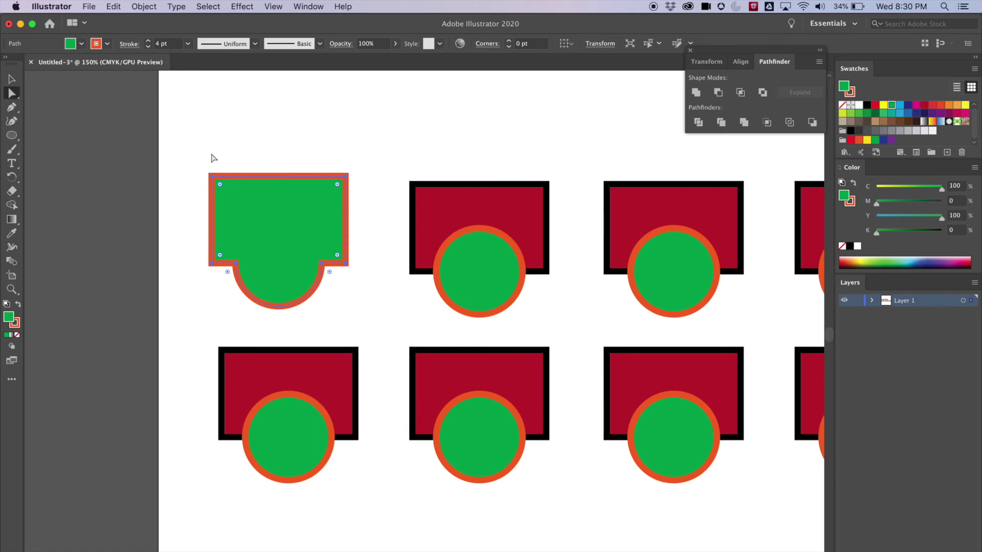
{"action": "left_click_drag", "start_coordinate": [211, 176], "coordinate": [247, 121]}
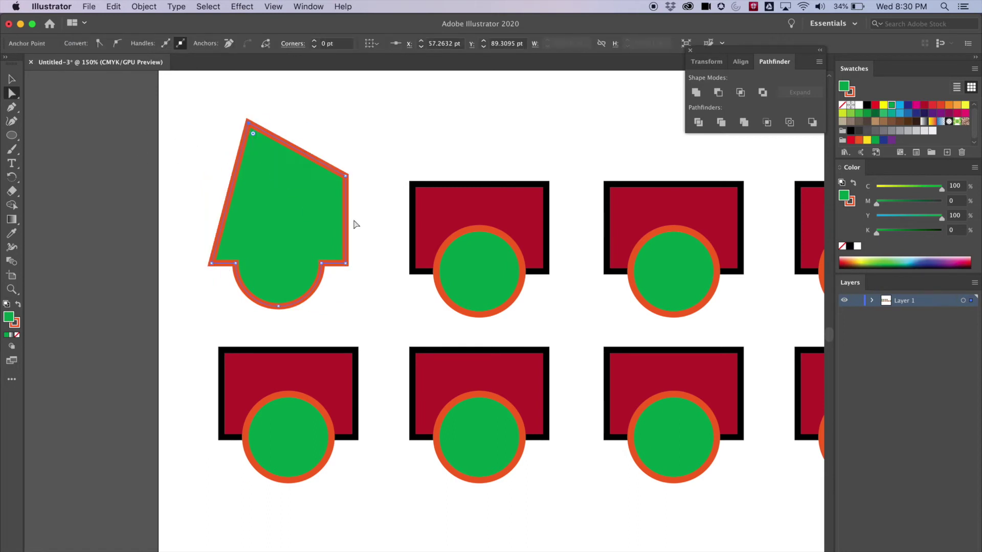
{"action": "key", "text": "super+z"}
{"action": "key", "text": "super+z"}
{"action": "key", "text": "super+z"}
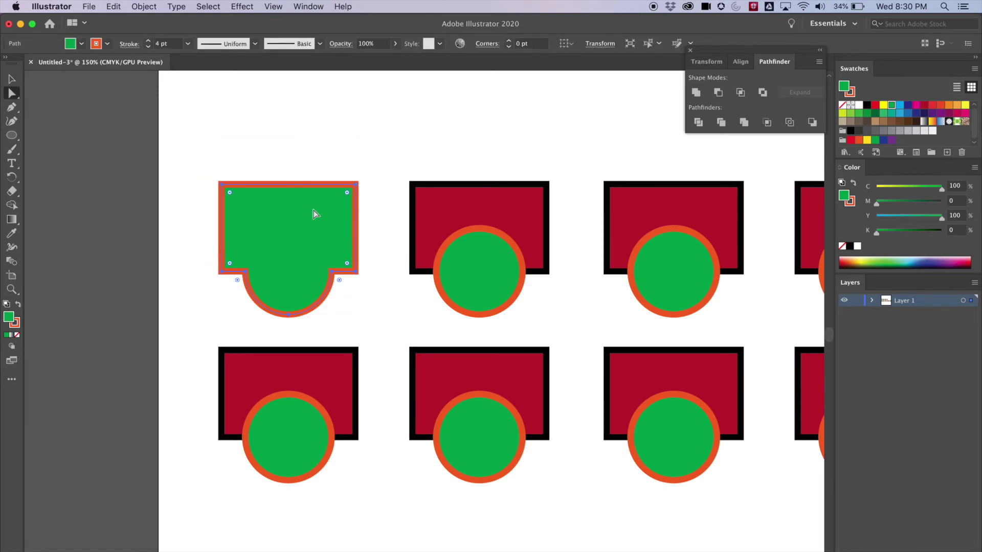
Step: Cut the circle out of the rectangle in the upper row's second pair with Minus Front, and deselect the result
{"action": "left_click", "coordinate": [12, 79]}
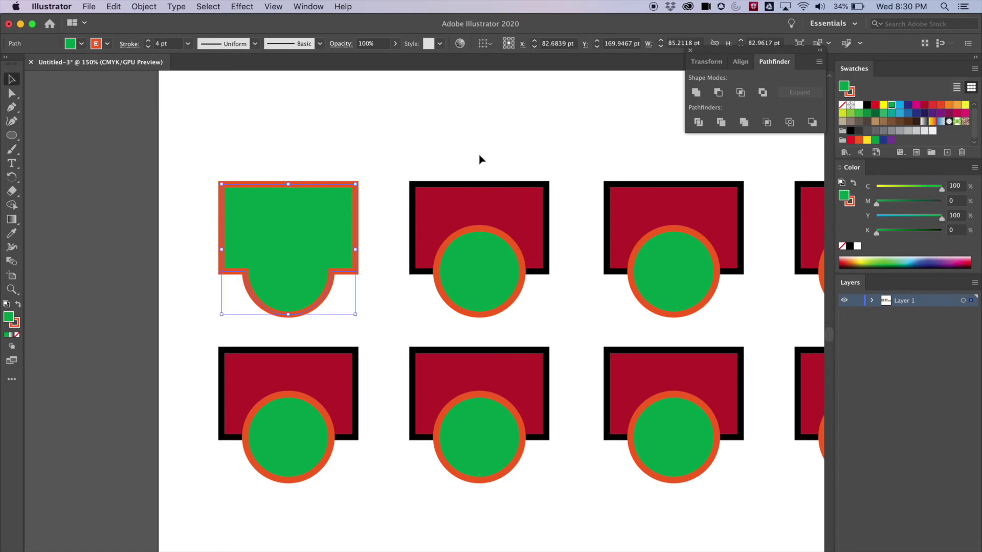
{"action": "left_click", "coordinate": [418, 147]}
{"action": "left_click_drag", "start_coordinate": [415, 141], "coordinate": [526, 268]}
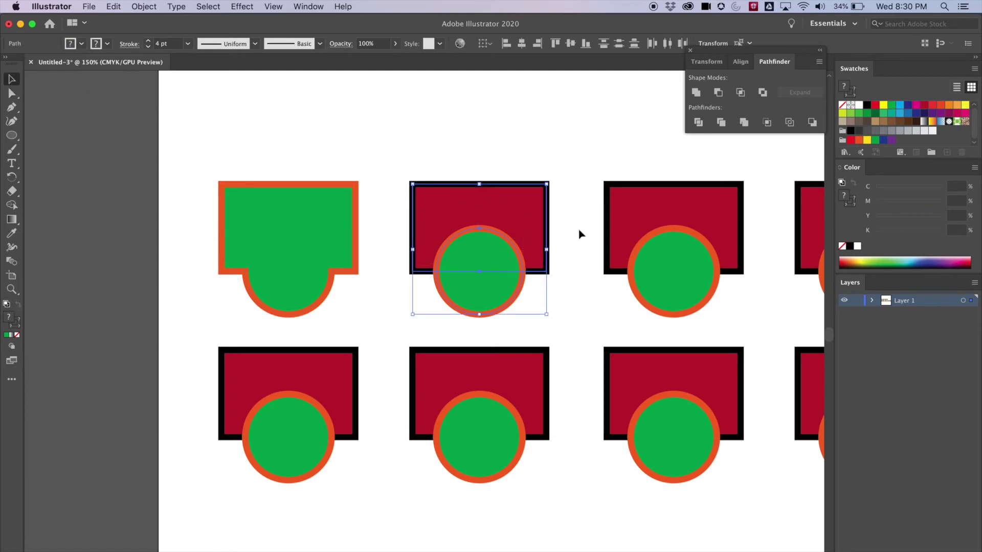
{"action": "left_click", "coordinate": [717, 92]}
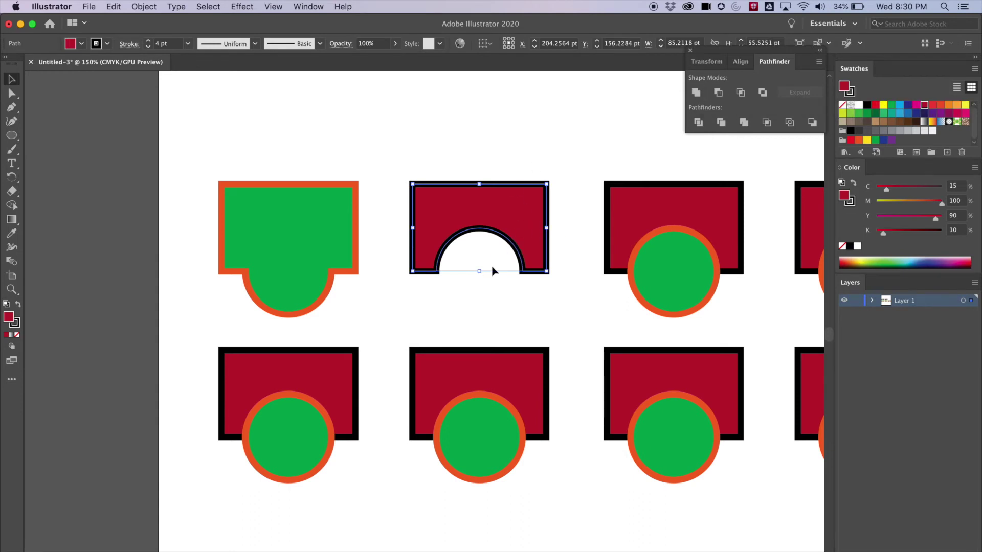
{"action": "left_click", "coordinate": [504, 165]}
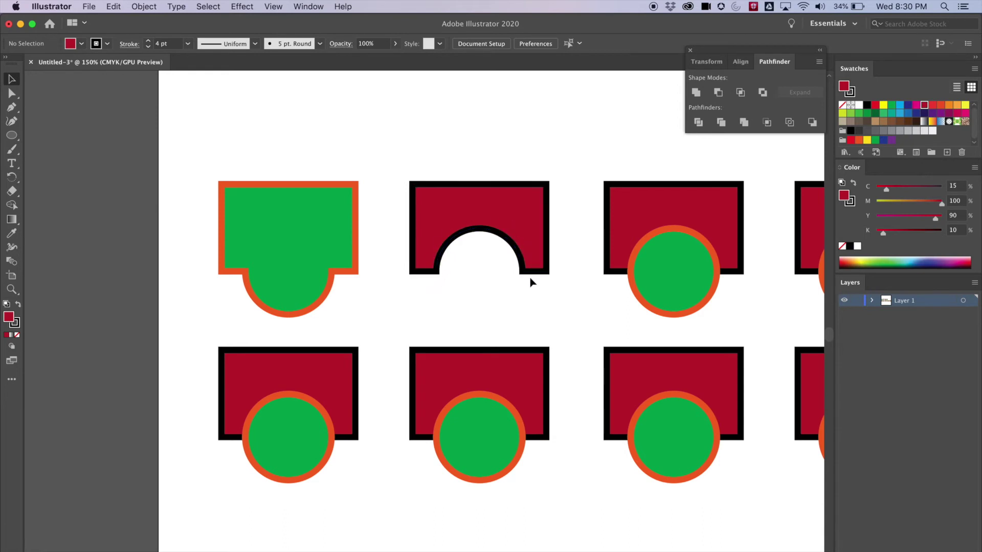
Step: Reduce the upper row's third rectangle-and-circle pair to its overlapping area with Intersect
{"action": "left_click_drag", "start_coordinate": [620, 239], "coordinate": [476, 208]}
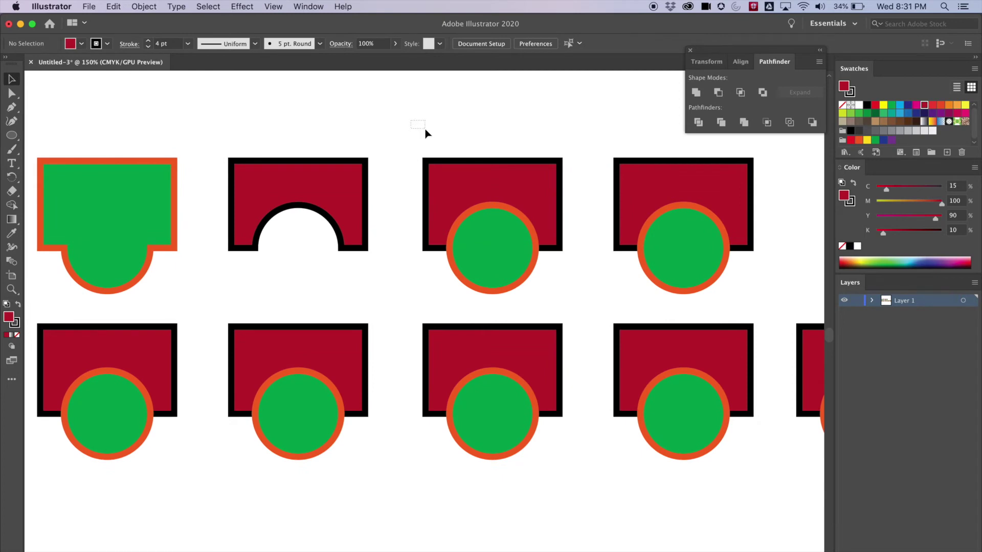
{"action": "left_click_drag", "start_coordinate": [485, 223], "coordinate": [563, 295]}
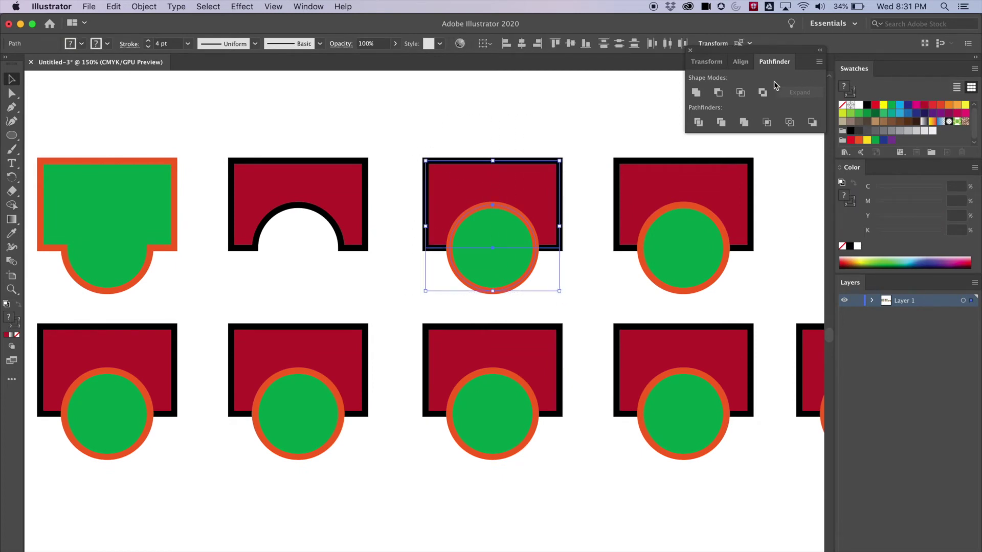
{"action": "left_click", "coordinate": [745, 95]}
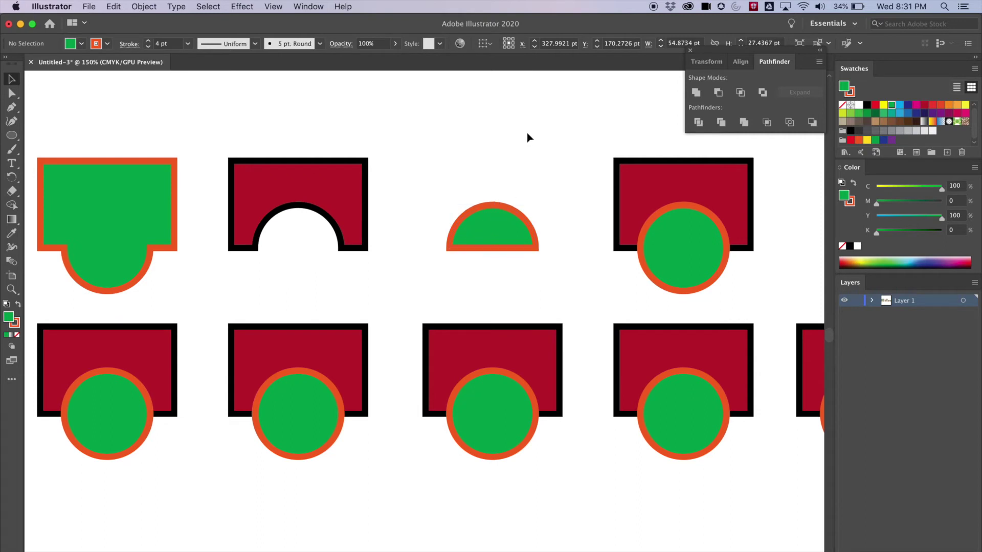
Step: Remove the overlapping area from the upper row's fourth rectangle-and-circle pair with Exclude
{"action": "left_click", "coordinate": [565, 140]}
{"action": "left_click_drag", "start_coordinate": [607, 152], "coordinate": [580, 285]}
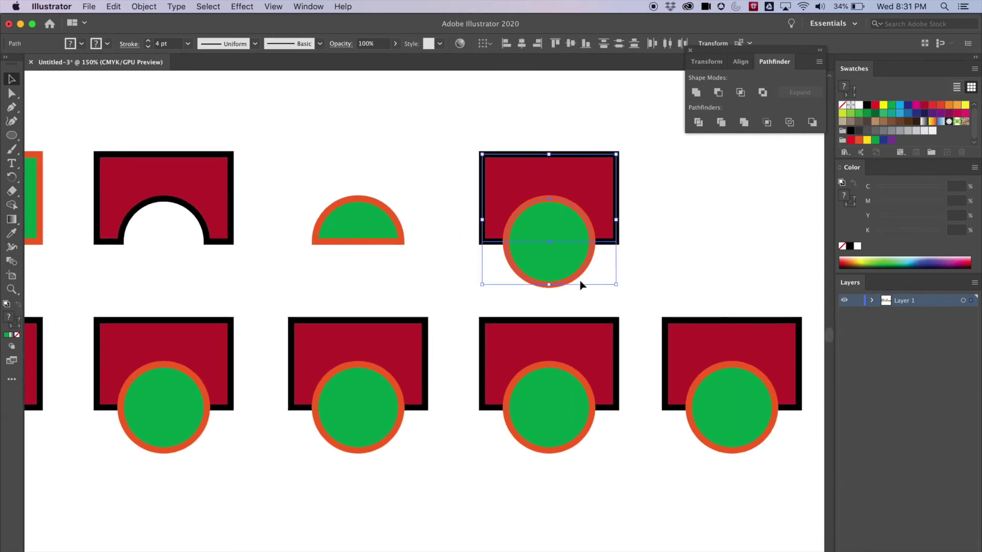
{"action": "left_click", "coordinate": [762, 92]}
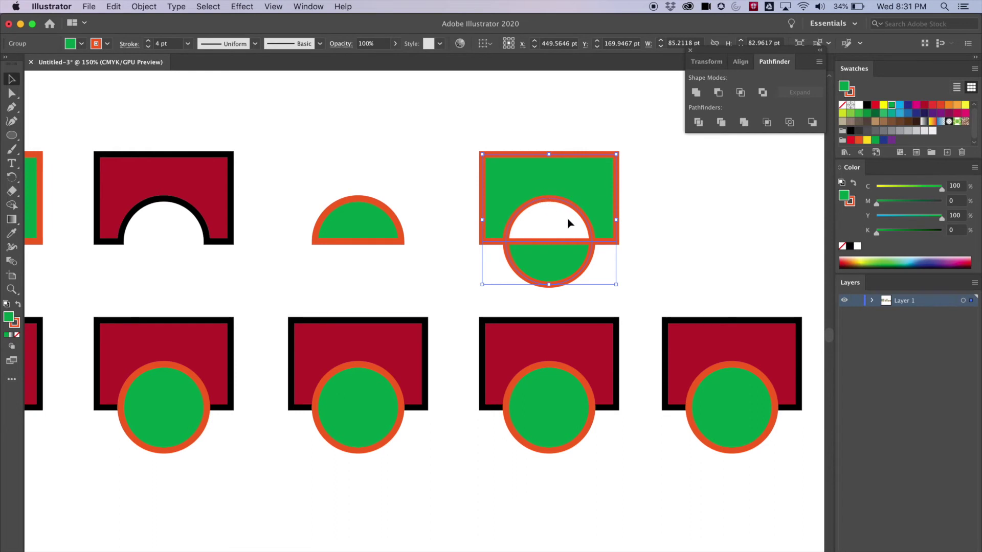
Step: Split the lower row's first rectangle-and-circle pair into separate pieces with Divide
{"action": "left_click_drag", "start_coordinate": [235, 131], "coordinate": [378, 149]}
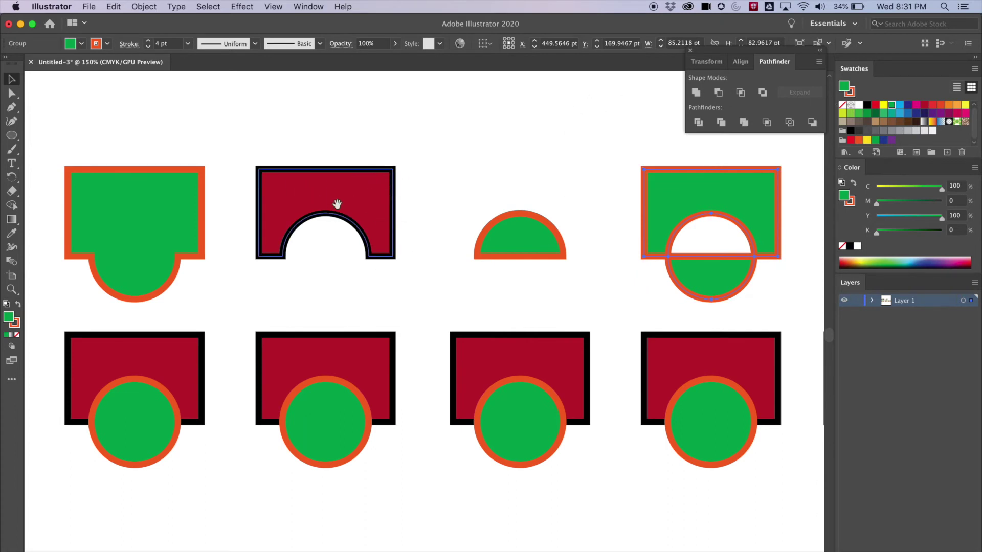
{"action": "scroll", "coordinate": [328, 186], "scroll_direction": "down", "scroll_amount": 5}
{"action": "scroll", "coordinate": [328, 187], "scroll_direction": "right", "scroll_amount": 3}
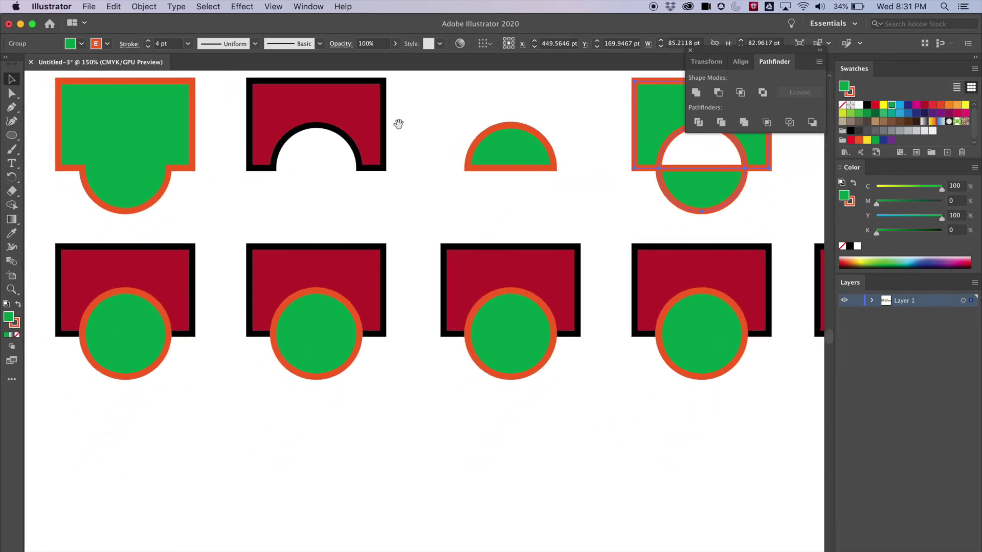
{"action": "scroll", "coordinate": [335, 167], "scroll_direction": "left", "scroll_amount": 4}
{"action": "scroll", "coordinate": [335, 166], "scroll_direction": "up", "scroll_amount": 1}
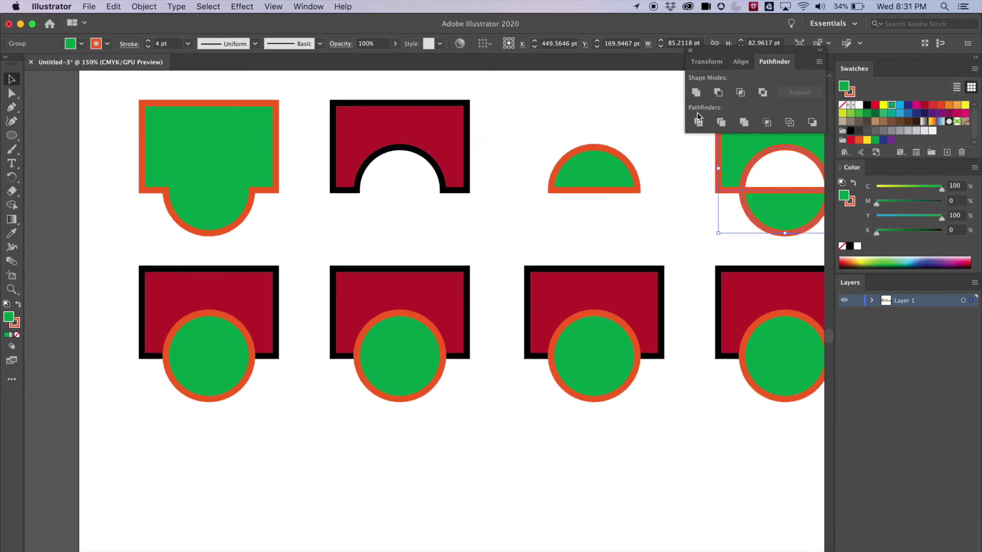
{"action": "left_click", "coordinate": [12, 80]}
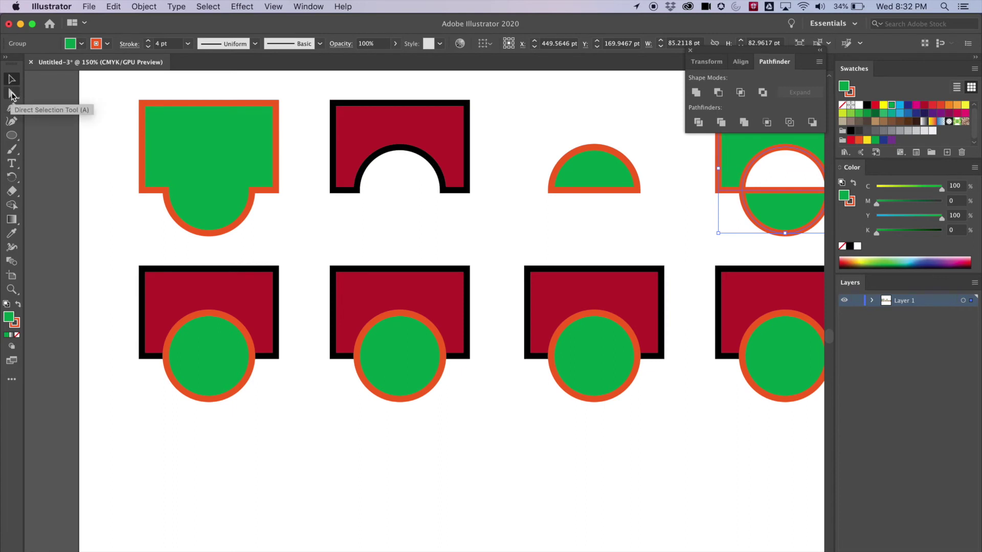
{"action": "left_click", "coordinate": [108, 242]}
{"action": "left_click_drag", "start_coordinate": [121, 267], "coordinate": [258, 354]}
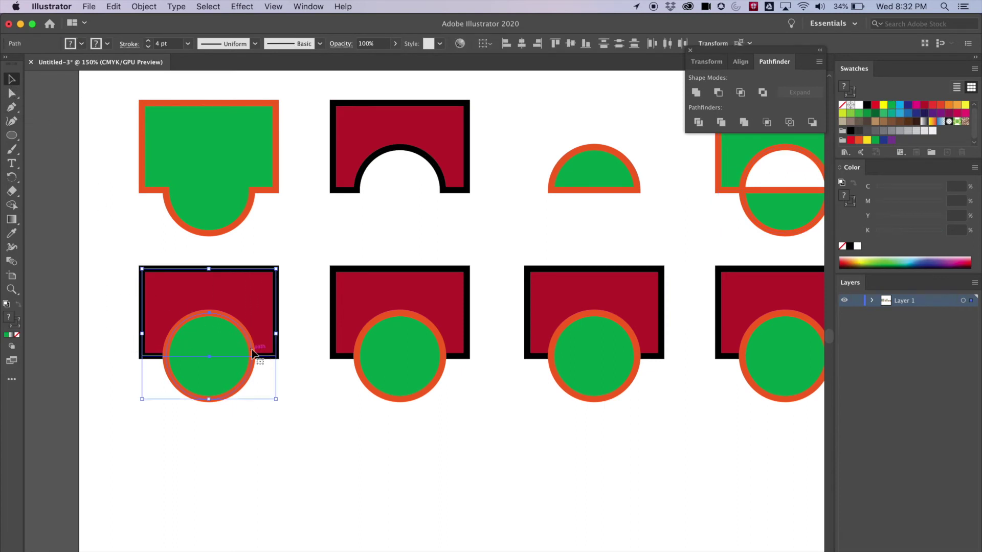
{"action": "left_click", "coordinate": [698, 122]}
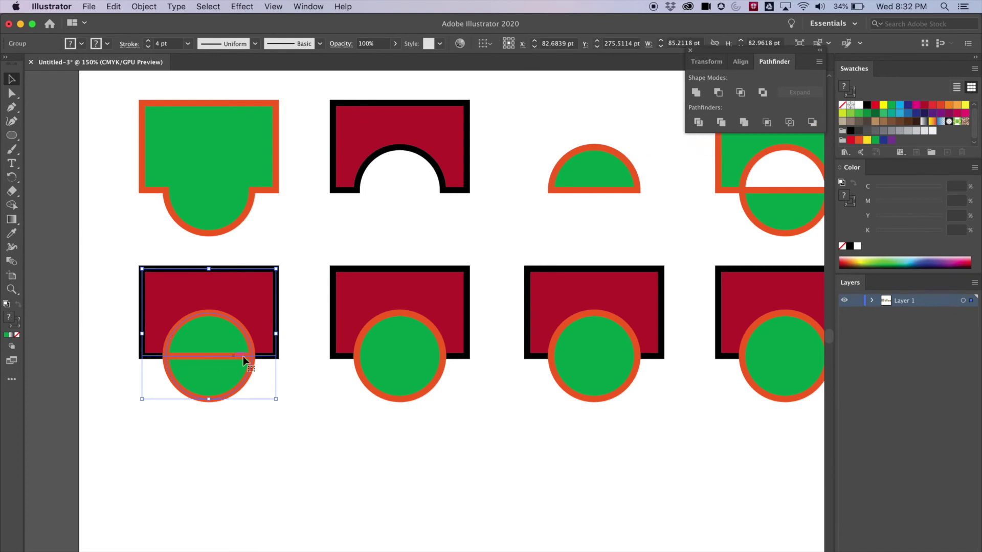
Step: Apply Trim to the rectangle and circle of the lower row's second pair
{"action": "left_click", "coordinate": [344, 405]}
{"action": "left_click_drag", "start_coordinate": [327, 245], "coordinate": [437, 369]}
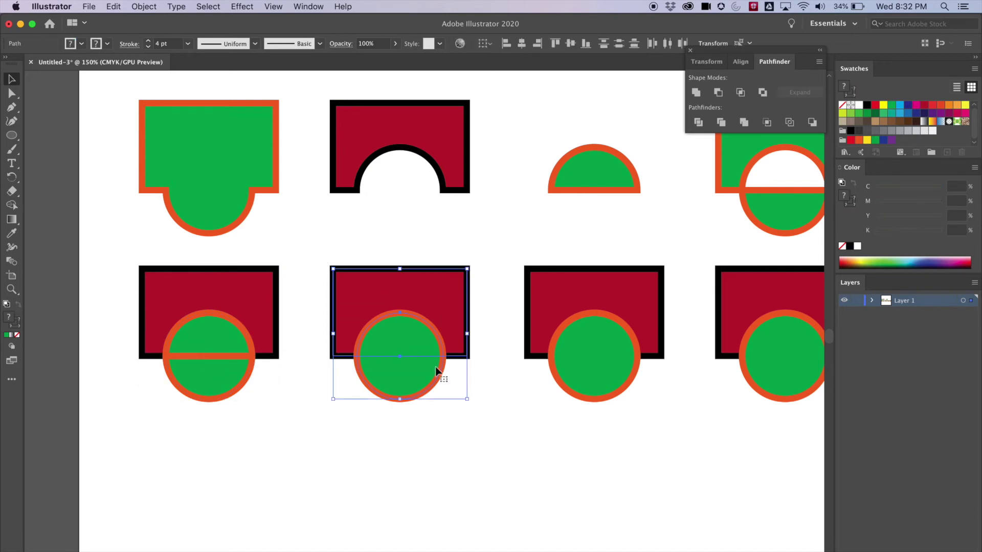
{"action": "left_click", "coordinate": [721, 123]}
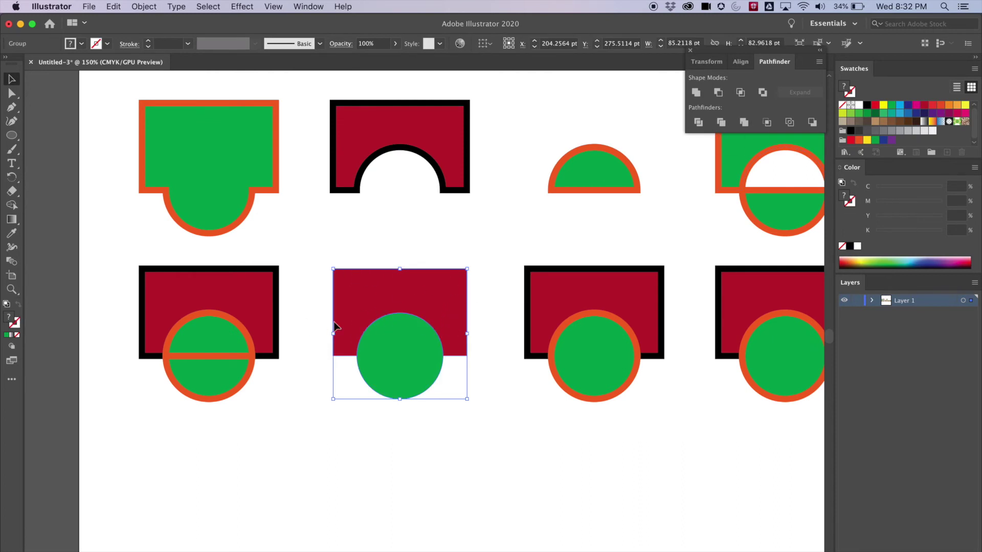
Step: Apply Merge to the rectangle and circle of the lower row's third pair
{"action": "left_click", "coordinate": [514, 274]}
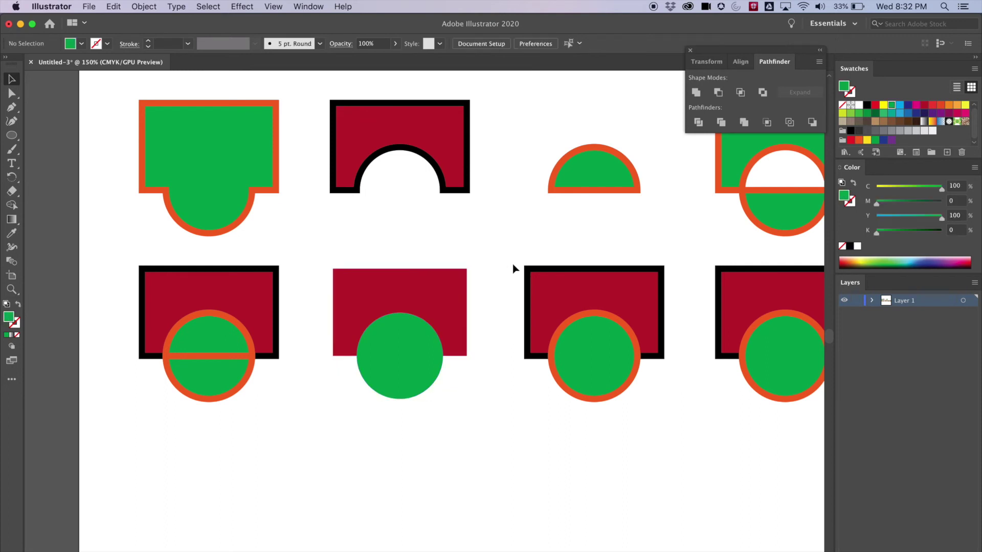
{"action": "left_click", "coordinate": [582, 360]}
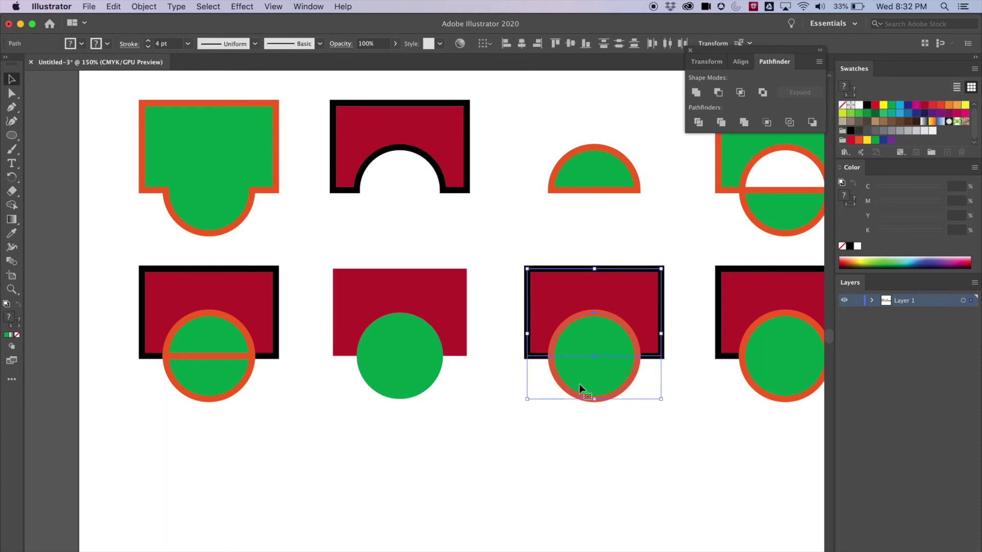
{"action": "left_click", "coordinate": [746, 123]}
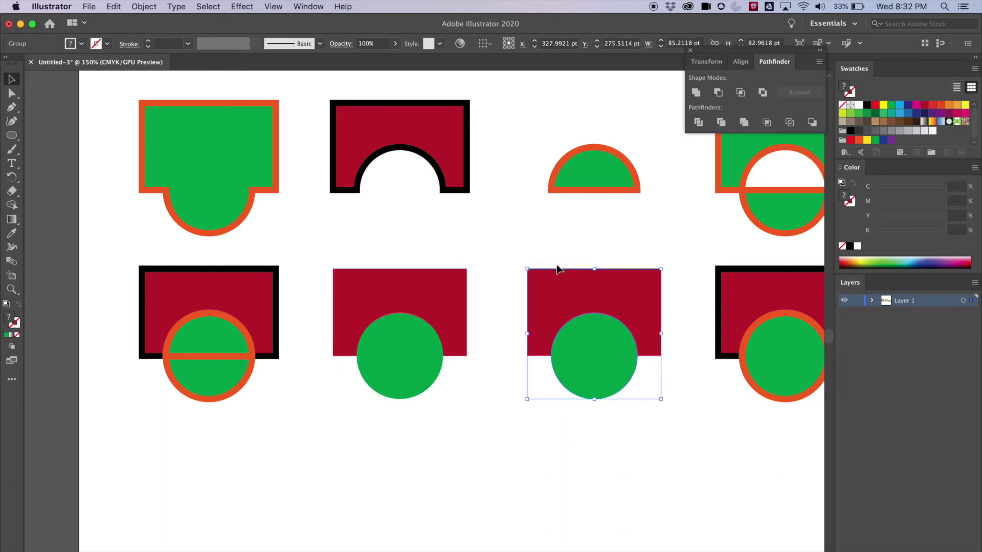
Step: Crop the lower row's fourth rectangle-and-circle pair to the outline of its circle
{"action": "scroll", "coordinate": [657, 394], "scroll_direction": "right", "scroll_amount": 4}
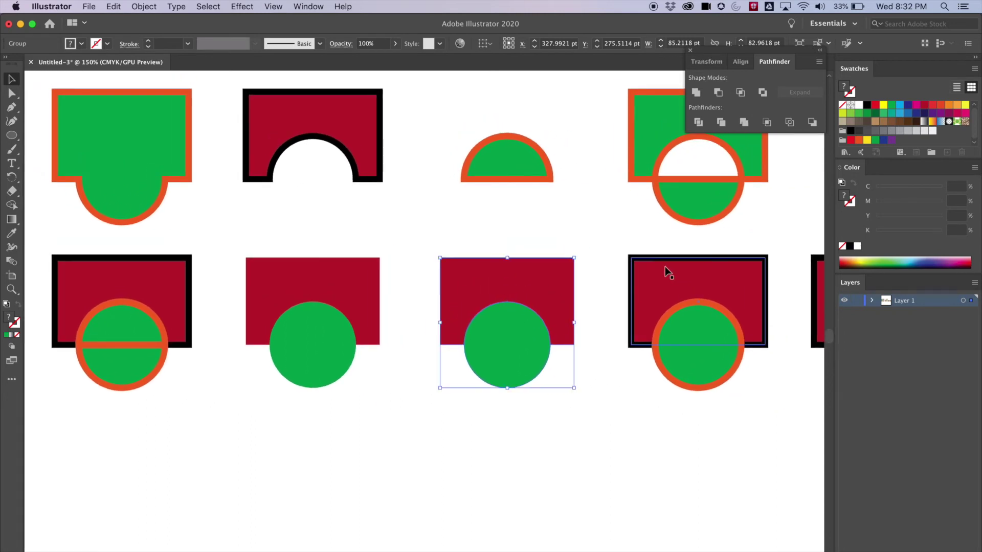
{"action": "left_click", "coordinate": [618, 253]}
{"action": "left_click", "coordinate": [733, 339]}
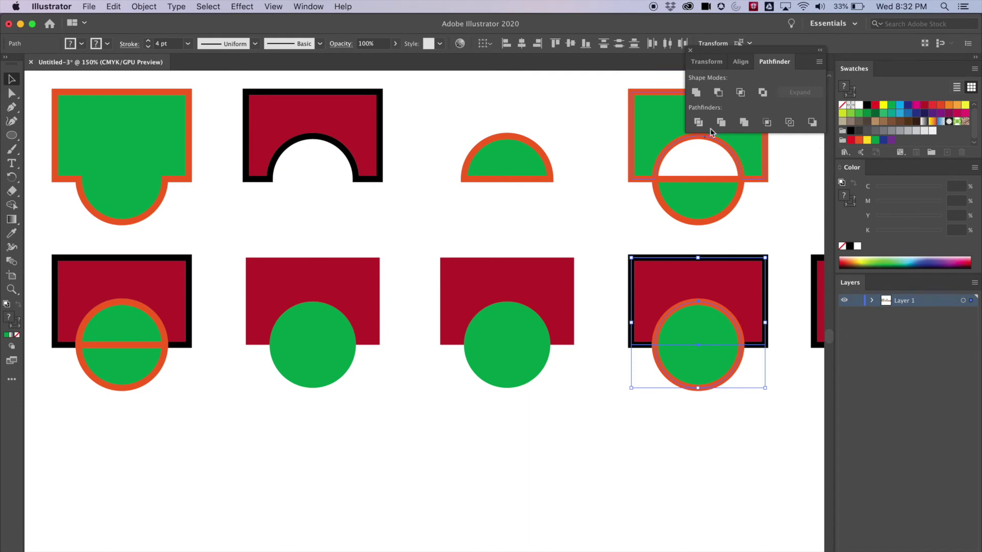
{"action": "left_click", "coordinate": [765, 122]}
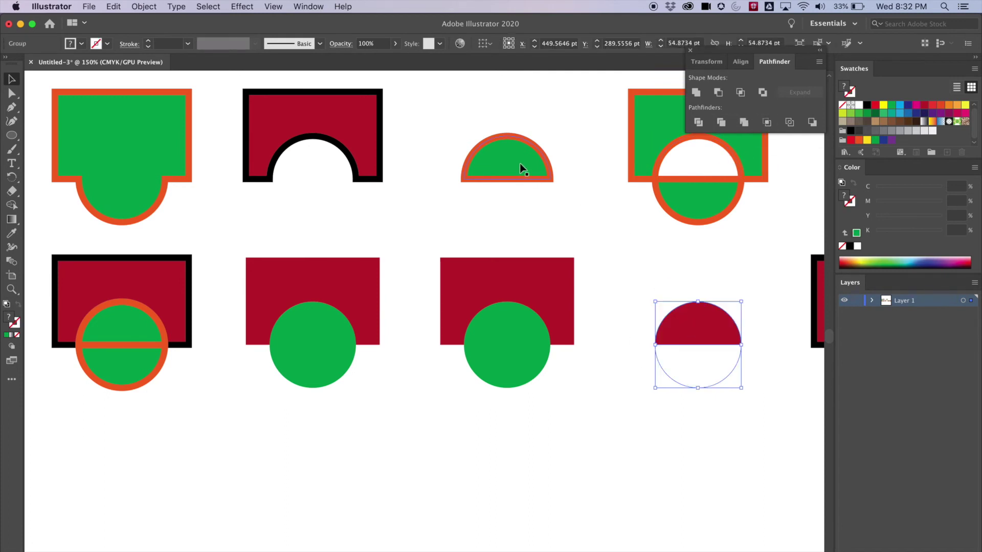
Step: Subtract the rectangle from the circle in the lower row's last pair with Minus Back
{"action": "left_click_drag", "start_coordinate": [660, 328], "coordinate": [593, 293]}
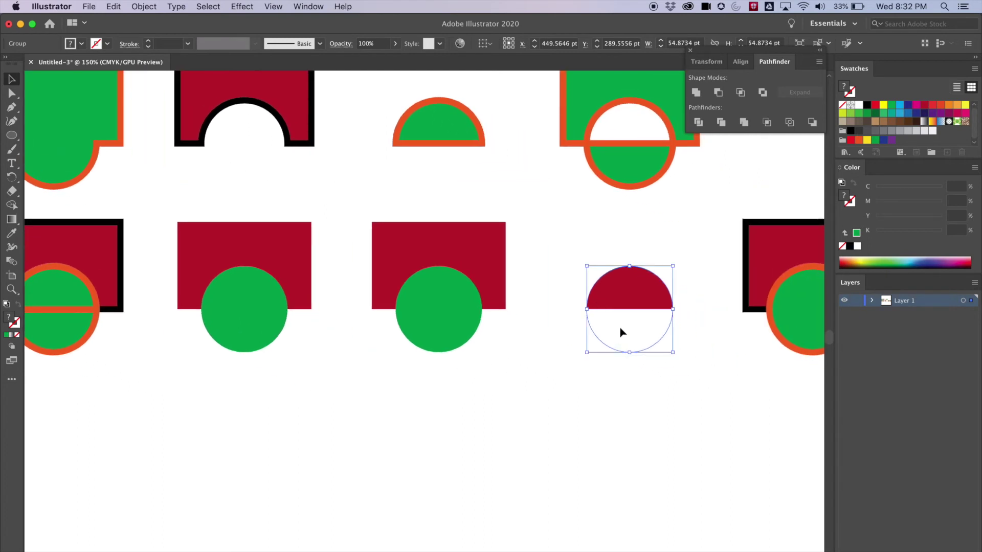
{"action": "left_click_drag", "start_coordinate": [647, 391], "coordinate": [559, 441]}
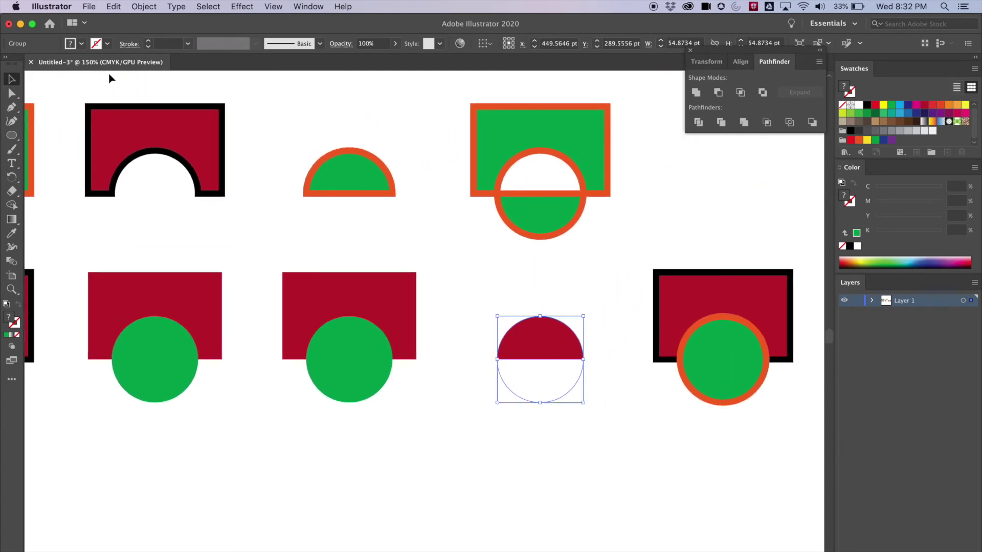
{"action": "left_click", "coordinate": [772, 381]}
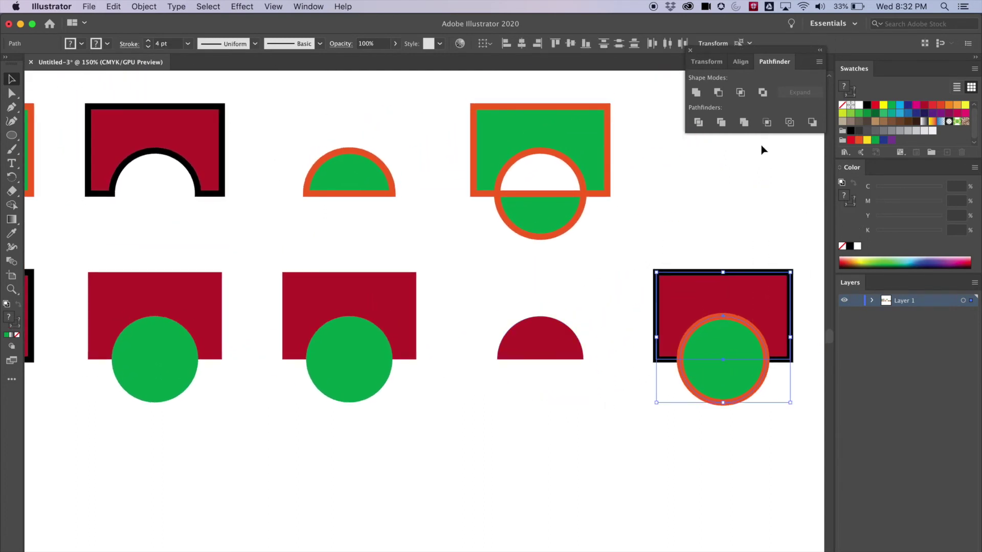
{"action": "left_click", "coordinate": [812, 123]}
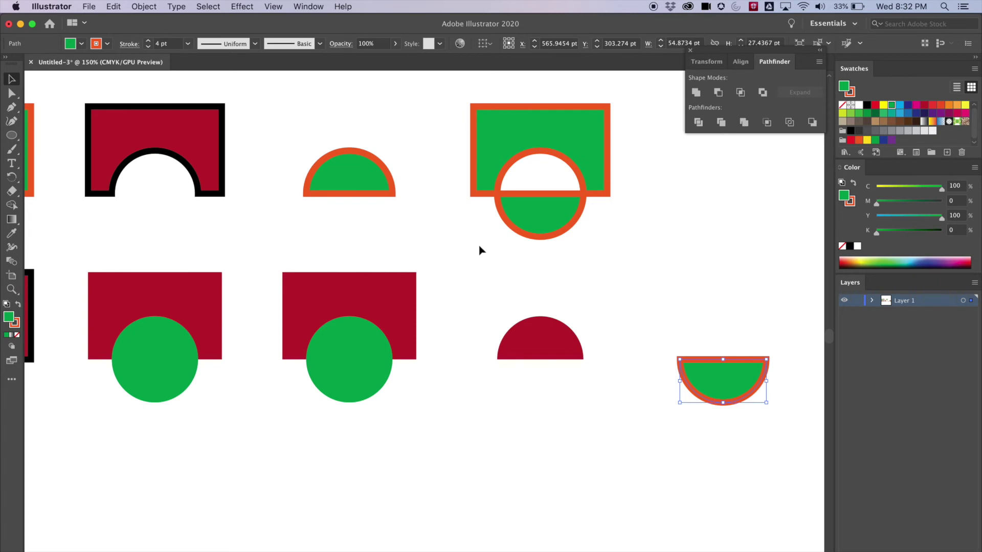
Step: Try moving the lower row's divided group slightly down as a whole, and undo the move
{"action": "left_click", "coordinate": [440, 248]}
{"action": "left_click_drag", "start_coordinate": [394, 232], "coordinate": [567, 331]}
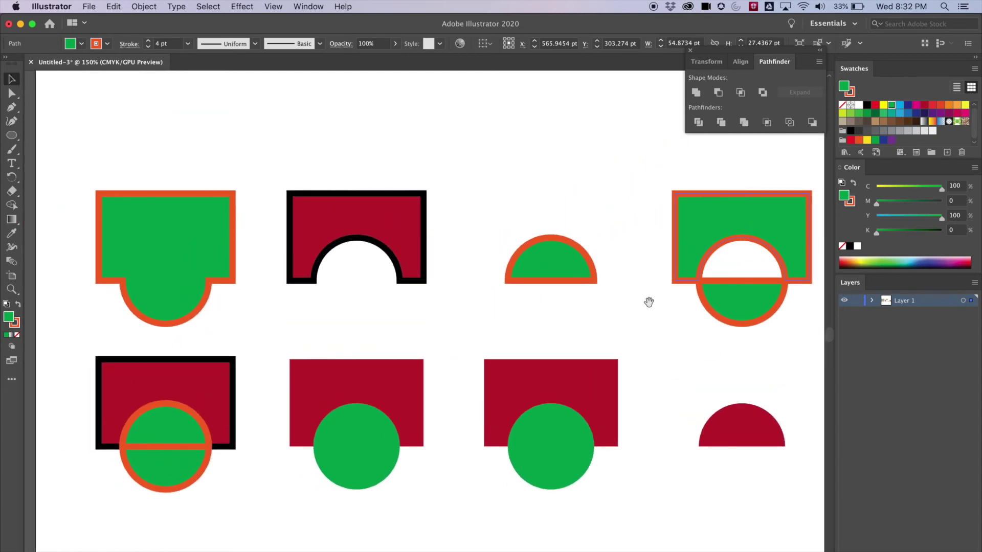
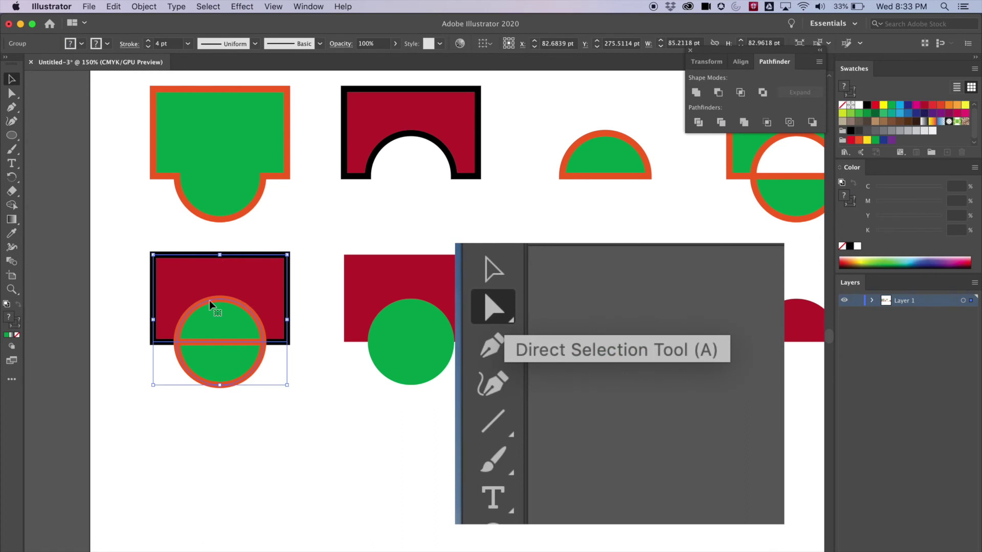
{"action": "left_click_drag", "start_coordinate": [221, 292], "coordinate": [225, 309]}
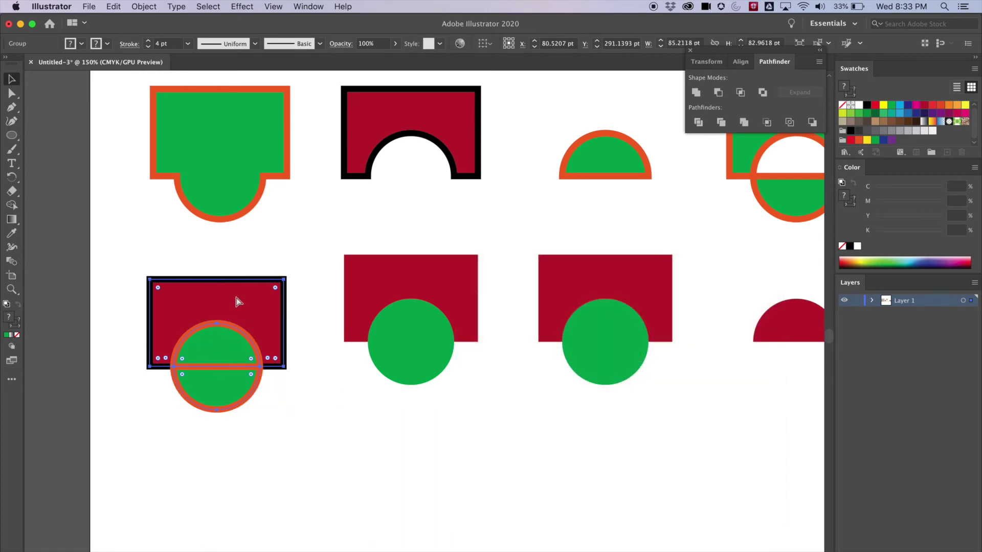
{"action": "key", "text": "super+z"}
Step: Separate the lower row's divided pieces by moving the bottom half-circle down and the top half-circle slightly out of the rectangle's cutout
{"action": "left_click", "coordinate": [11, 93]}
{"action": "left_click", "coordinate": [265, 341]}
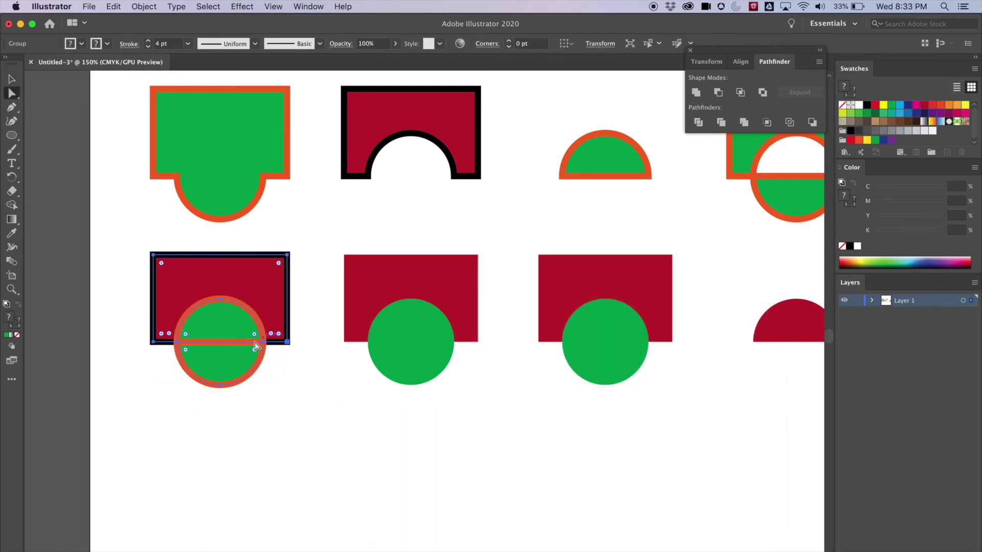
{"action": "left_click", "coordinate": [186, 424]}
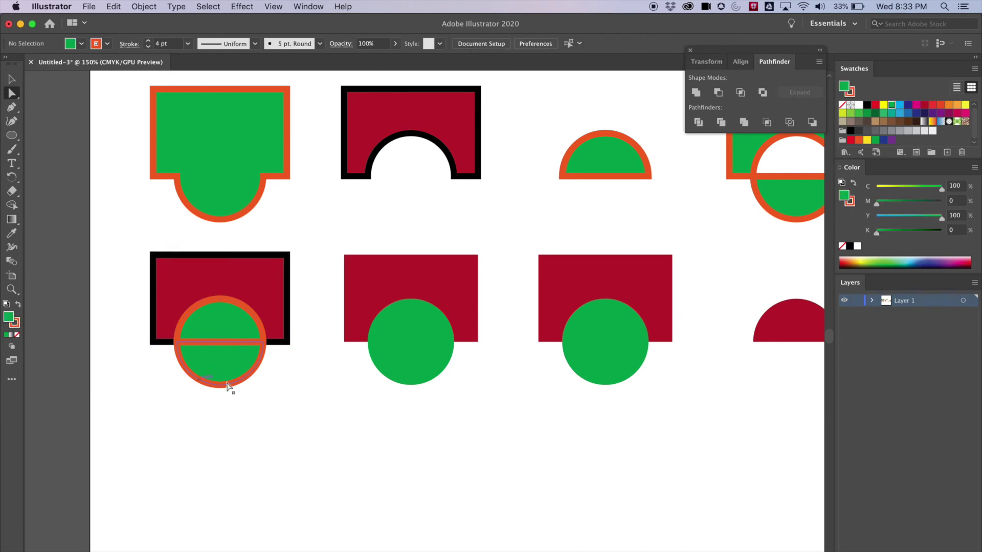
{"action": "left_click", "coordinate": [218, 368]}
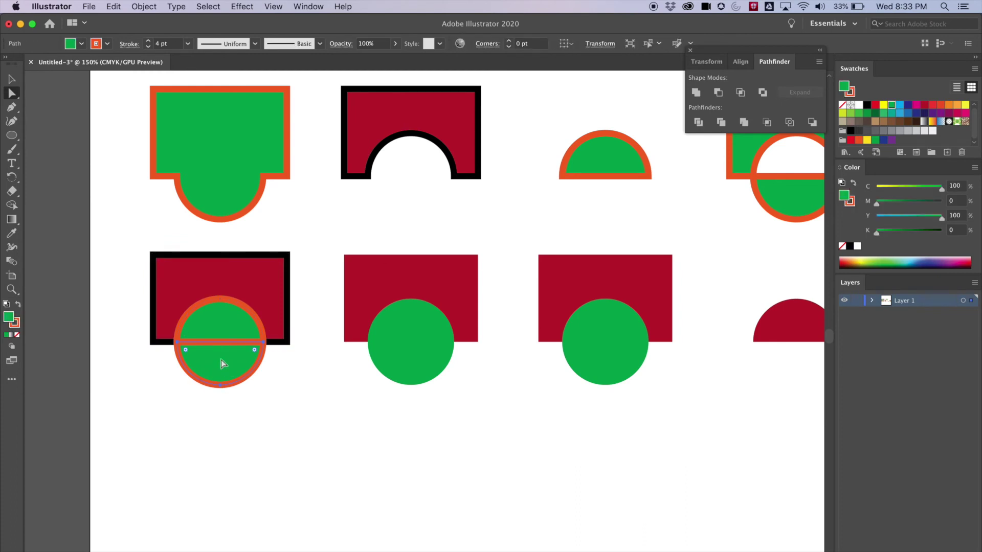
{"action": "left_click_drag", "start_coordinate": [223, 362], "coordinate": [220, 403]}
{"action": "left_click", "coordinate": [224, 320]}
{"action": "left_click_drag", "start_coordinate": [222, 317], "coordinate": [222, 347]}
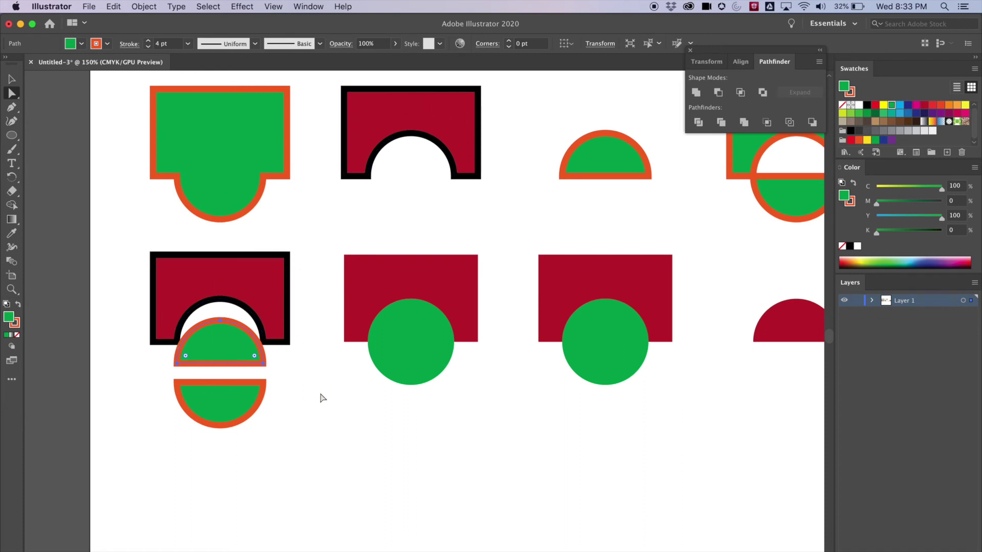
Step: Move the trimmed pair's green circle below the cut rectangle so it only slightly overlaps the arched cutout
{"action": "left_click", "coordinate": [400, 349]}
{"action": "left_click_drag", "start_coordinate": [417, 324], "coordinate": [431, 377]}
{"action": "left_click", "coordinate": [420, 287]}
{"action": "mouse_move", "coordinate": [421, 288]}
{"action": "left_mouse_down"}
{"action": "mouse_move", "coordinate": [449, 258]}
{"action": "mouse_move", "coordinate": [425, 259]}
{"action": "mouse_move", "coordinate": [423, 287]}
{"action": "left_mouse_up"}
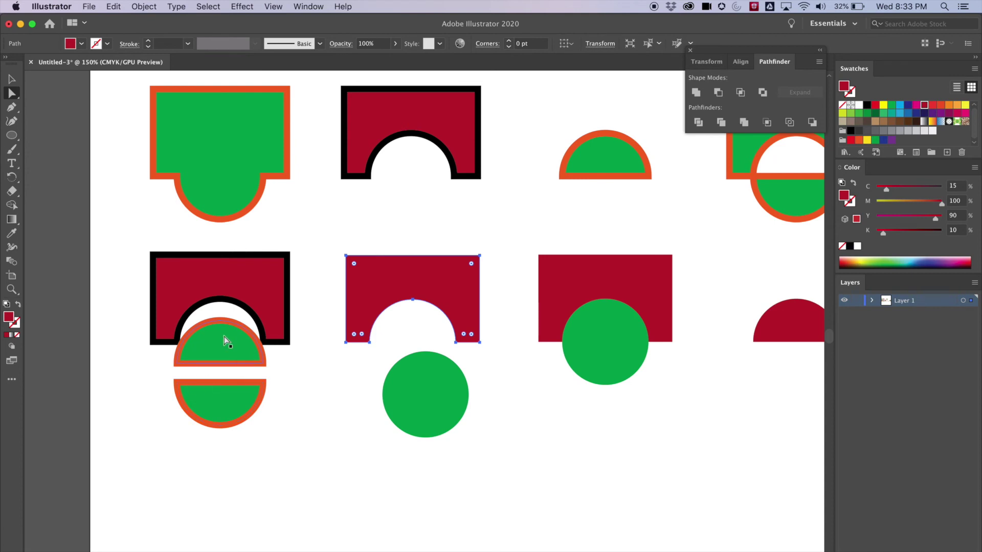
{"action": "left_click_drag", "start_coordinate": [423, 383], "coordinate": [419, 358]}
Step: Try a 2 pt orange stroke on the trimmed pair's cut rectangle
{"action": "left_click", "coordinate": [417, 276], "text": "shift"}
{"action": "left_click", "coordinate": [401, 289]}
{"action": "left_click", "coordinate": [15, 80]}
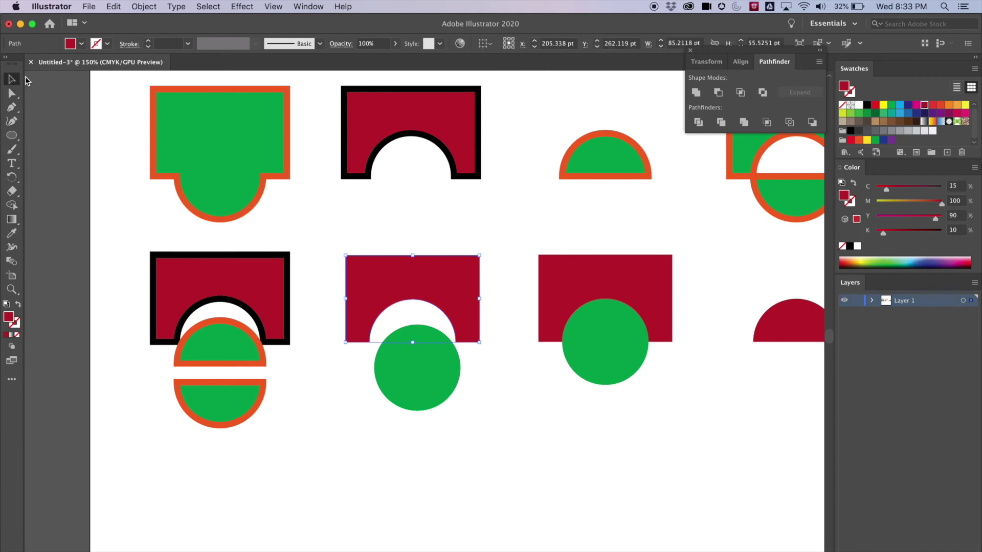
{"action": "left_click", "coordinate": [149, 41]}
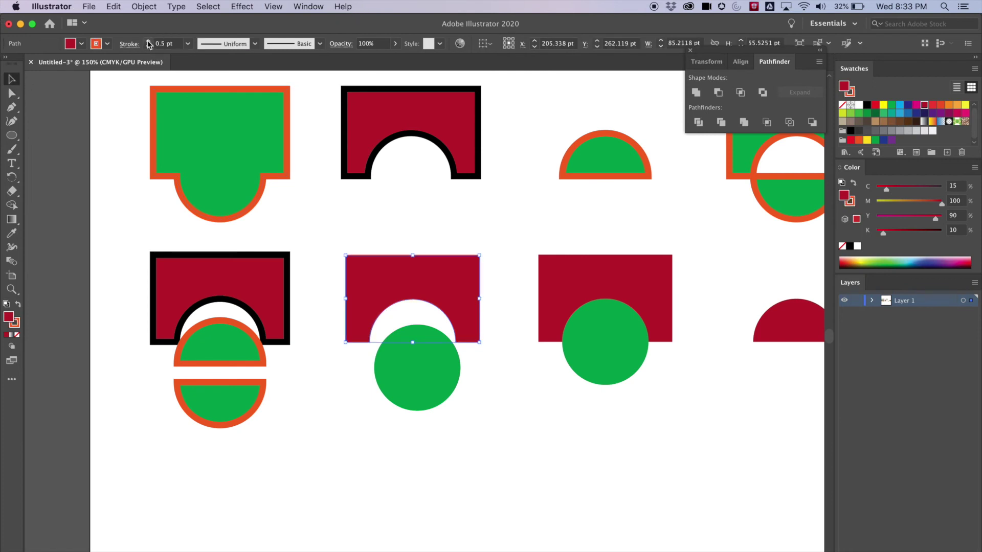
{"action": "left_click", "coordinate": [148, 41]}
Step: Compare selecting the trimmed pair as a whole group with selecting only its cut rectangle
{"action": "left_click", "coordinate": [390, 270]}
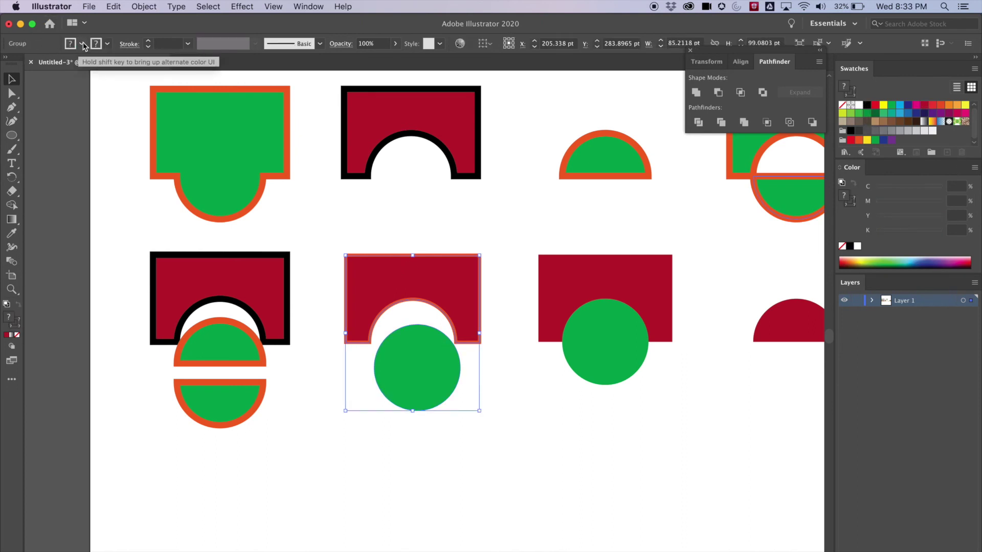
{"action": "left_click", "coordinate": [12, 93]}
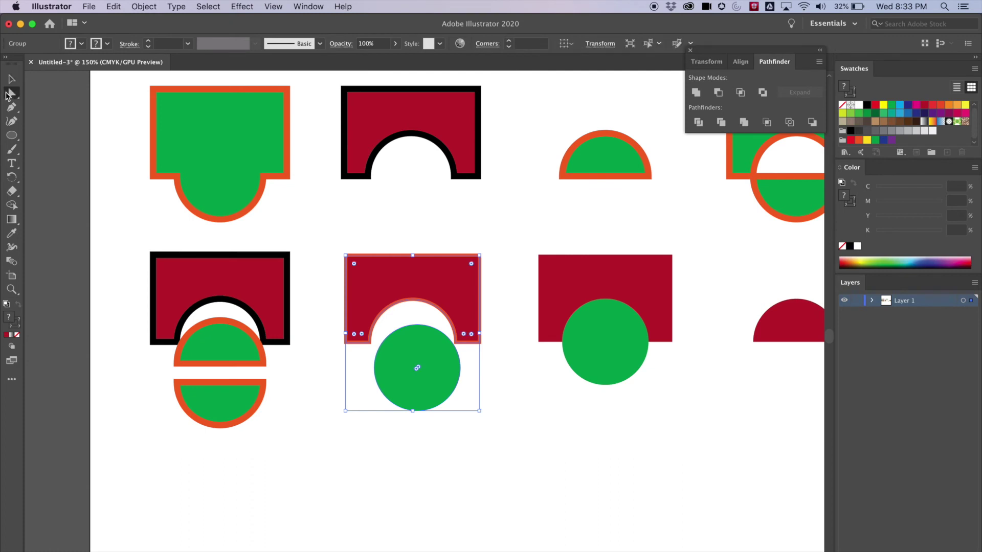
{"action": "left_click", "coordinate": [400, 267]}
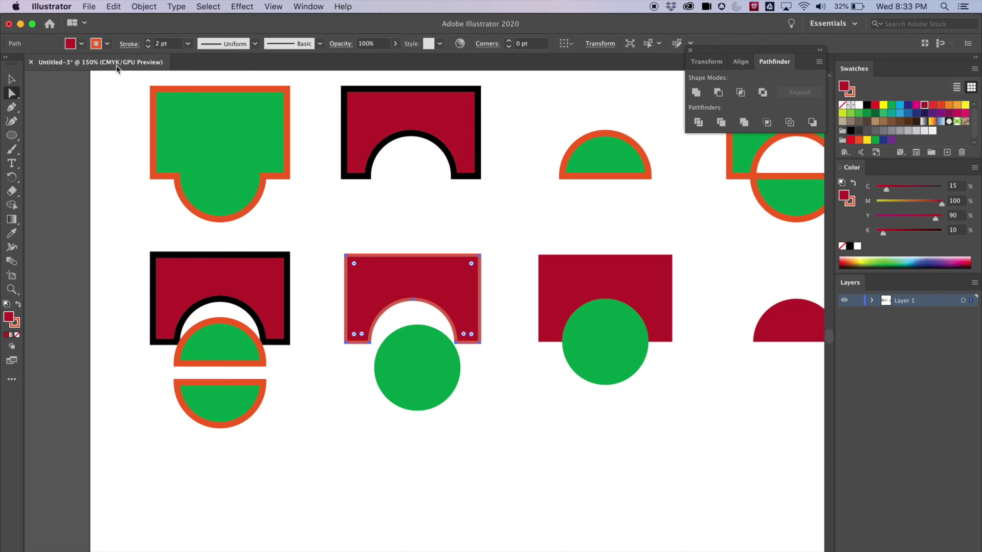
{"action": "left_click", "coordinate": [12, 78]}
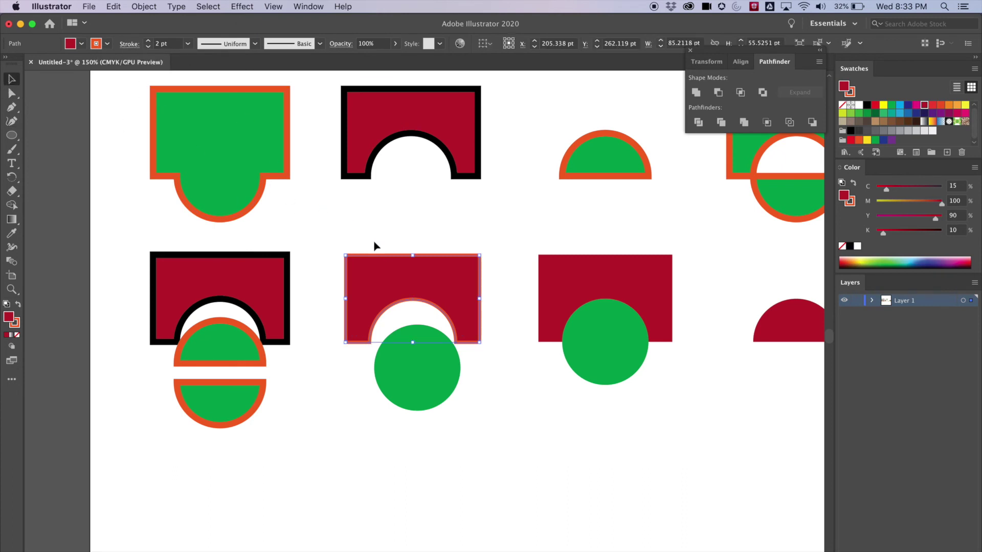
{"action": "left_click_drag", "start_coordinate": [368, 421], "coordinate": [386, 313]}
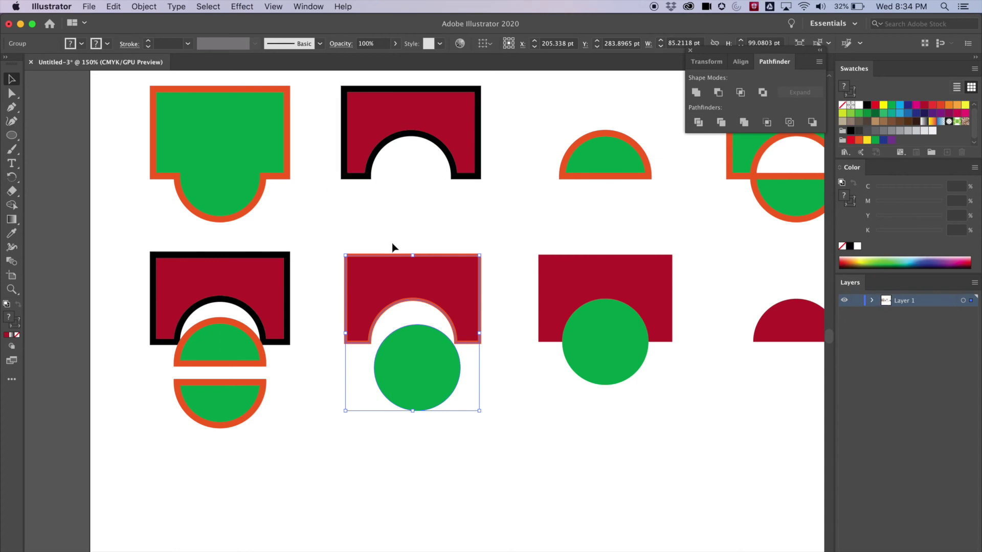
{"action": "left_click", "coordinate": [11, 93]}
{"action": "left_click", "coordinate": [425, 271]}
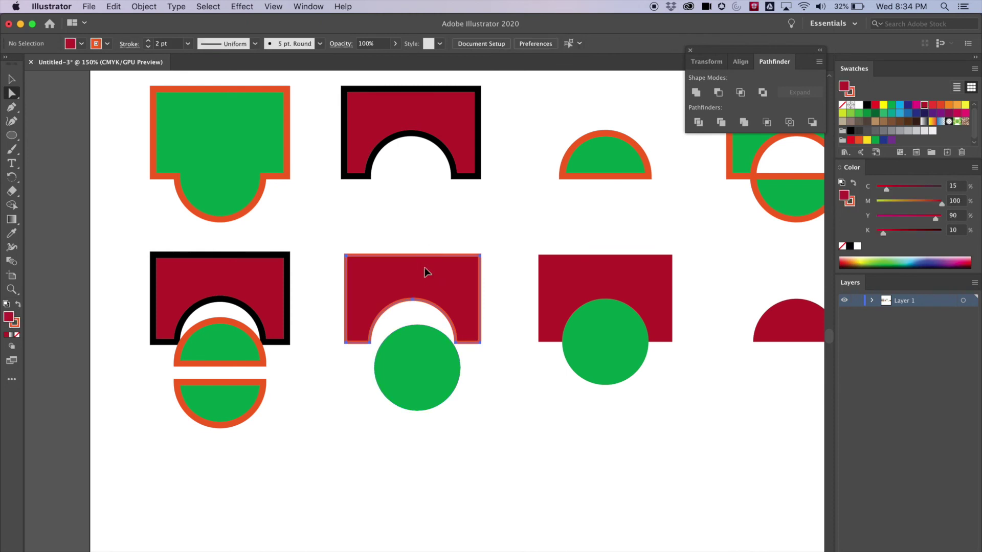
Step: Change the trimmed rectangle's stroke to black, and undo the latest stroke changes
{"action": "left_click", "coordinate": [107, 43]}
{"action": "left_click", "coordinate": [33, 65]}
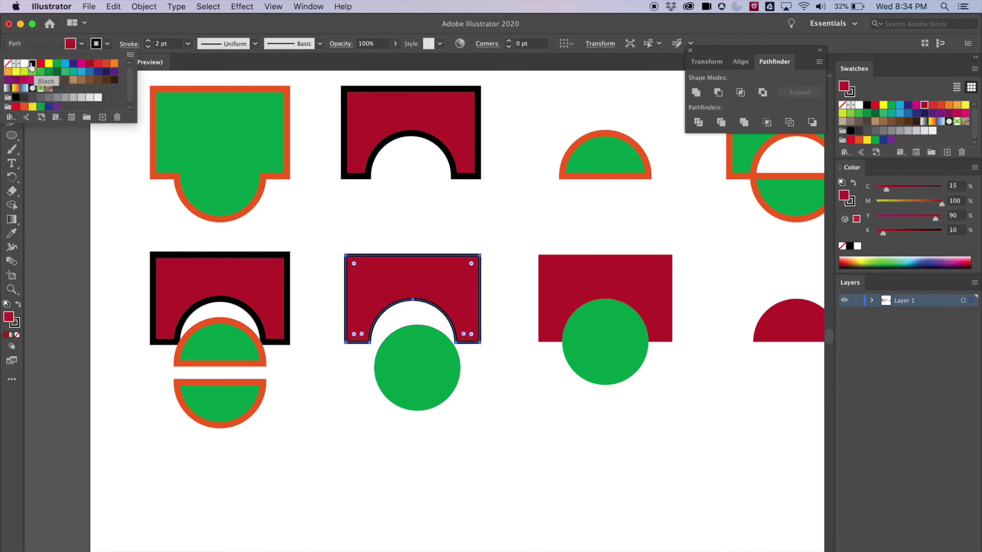
{"action": "key", "text": "super+z"}
{"action": "key", "text": "super+z"}
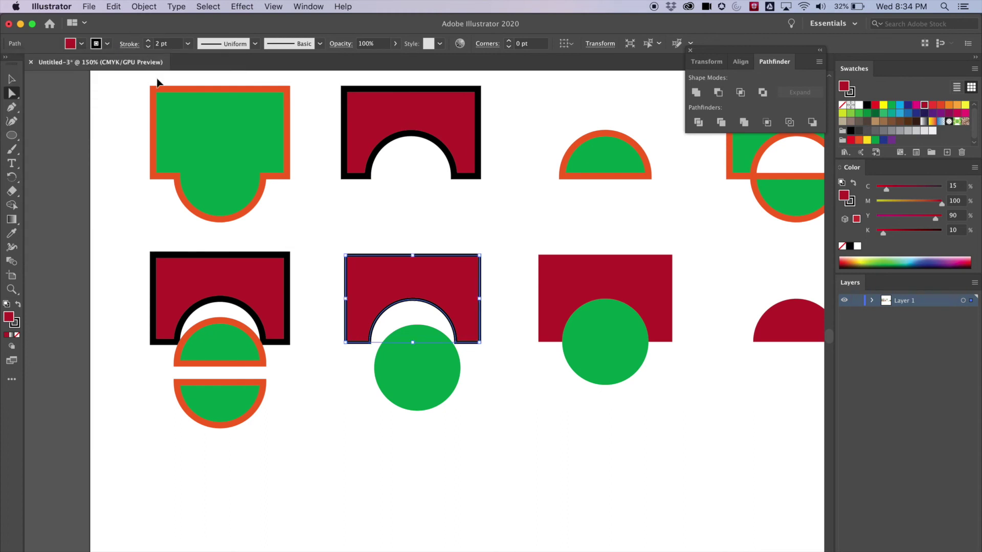
{"action": "key", "text": "super+z"}
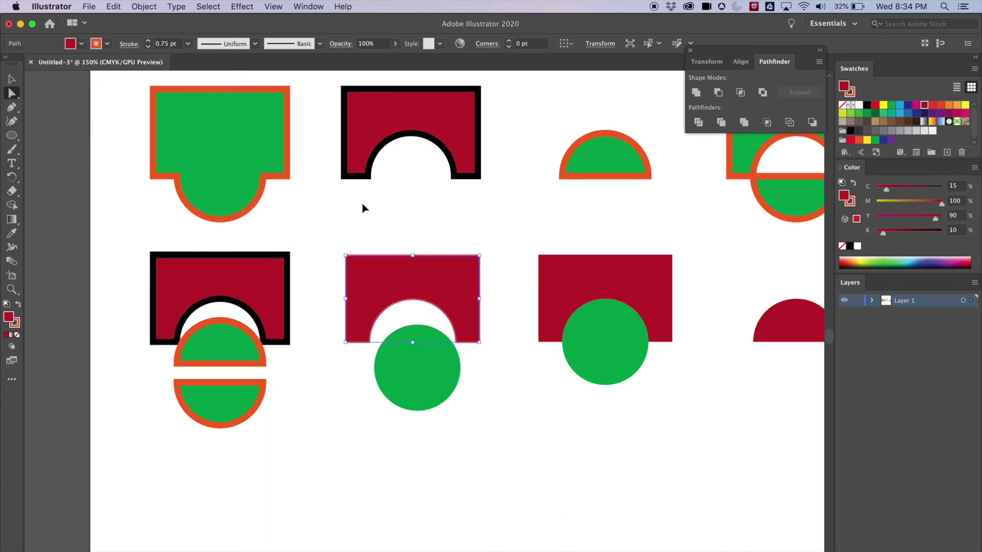
Step: Select only the trimmed pair's cut rectangle and give it a black 4 pt stroke
{"action": "left_click", "coordinate": [11, 79]}
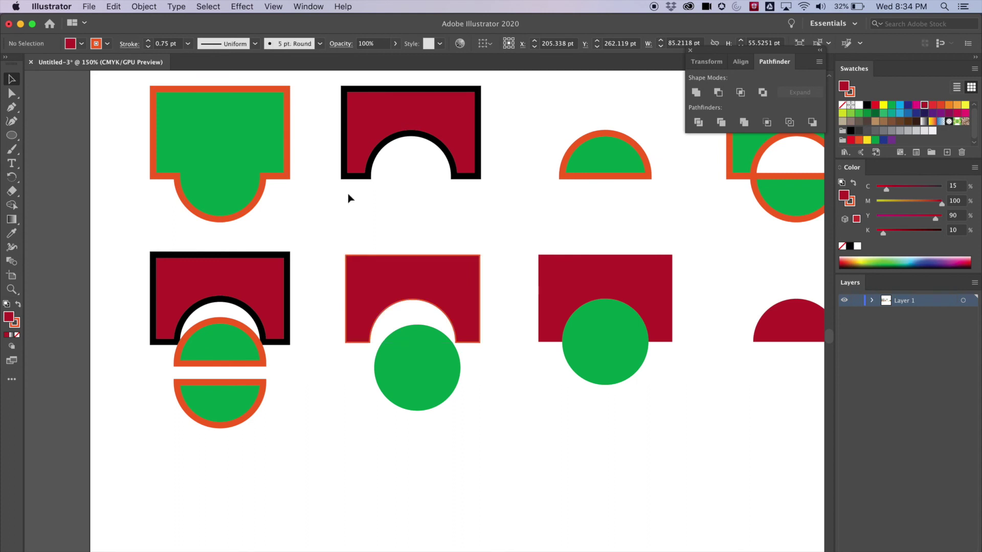
{"action": "left_click", "coordinate": [430, 365]}
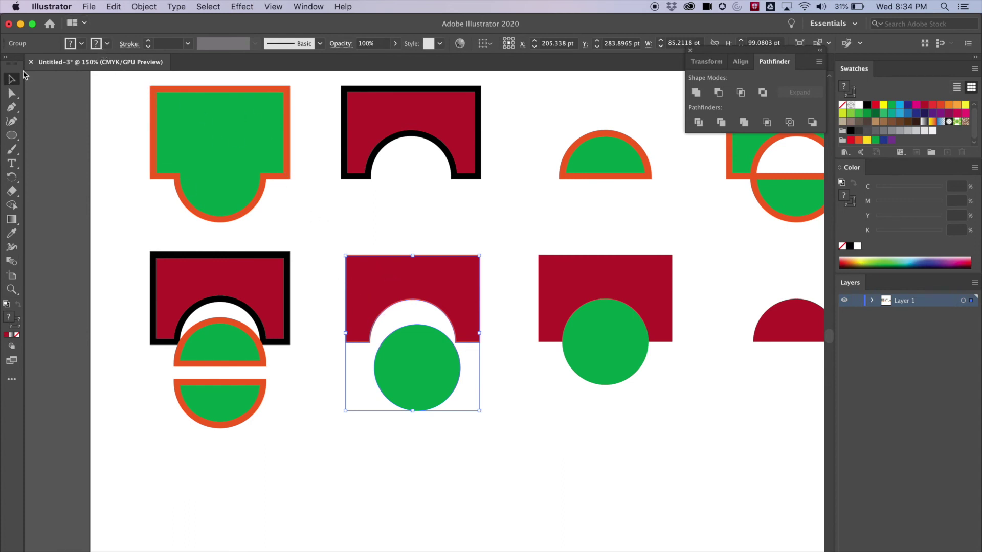
{"action": "left_click", "coordinate": [11, 93]}
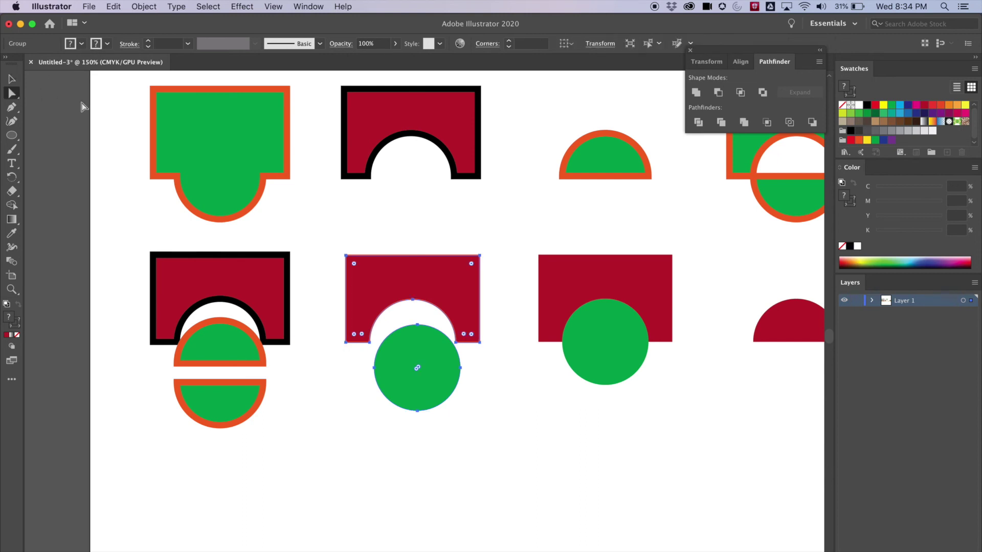
{"action": "left_click", "coordinate": [390, 325]}
{"action": "left_click", "coordinate": [388, 281]}
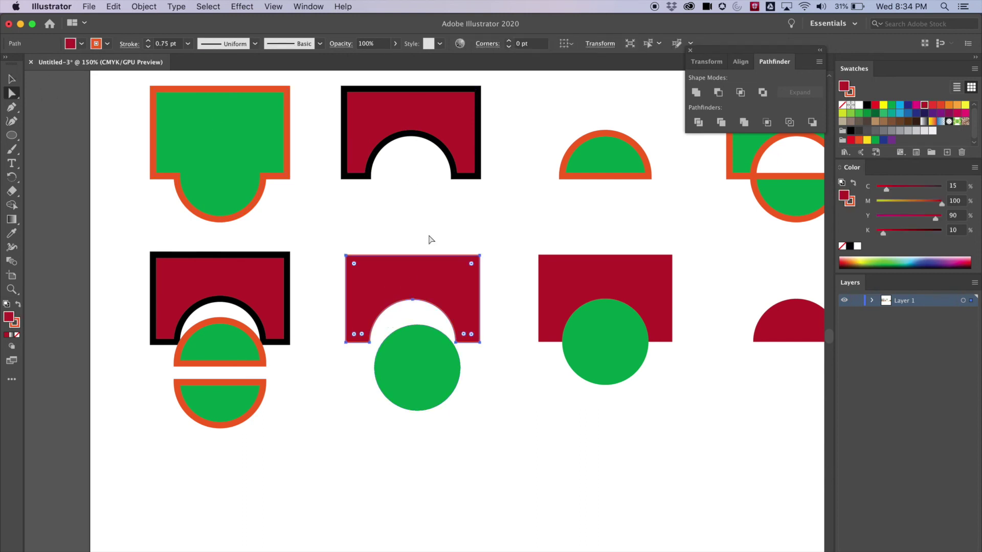
{"action": "left_click", "coordinate": [71, 47]}
{"action": "left_click", "coordinate": [32, 63]}
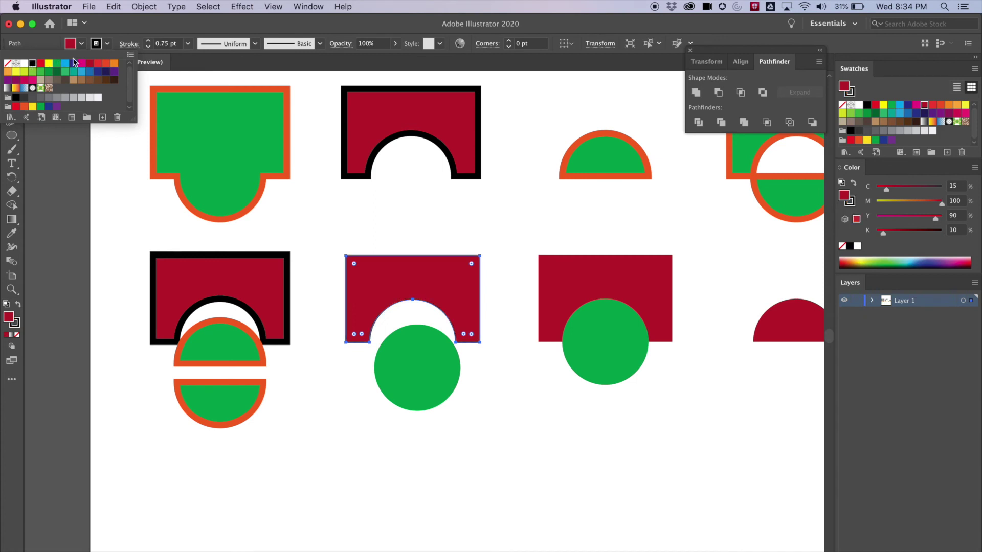
{"action": "left_click", "coordinate": [148, 41]}
{"action": "left_click", "coordinate": [148, 41]}
{"action": "left_click", "coordinate": [148, 41]}
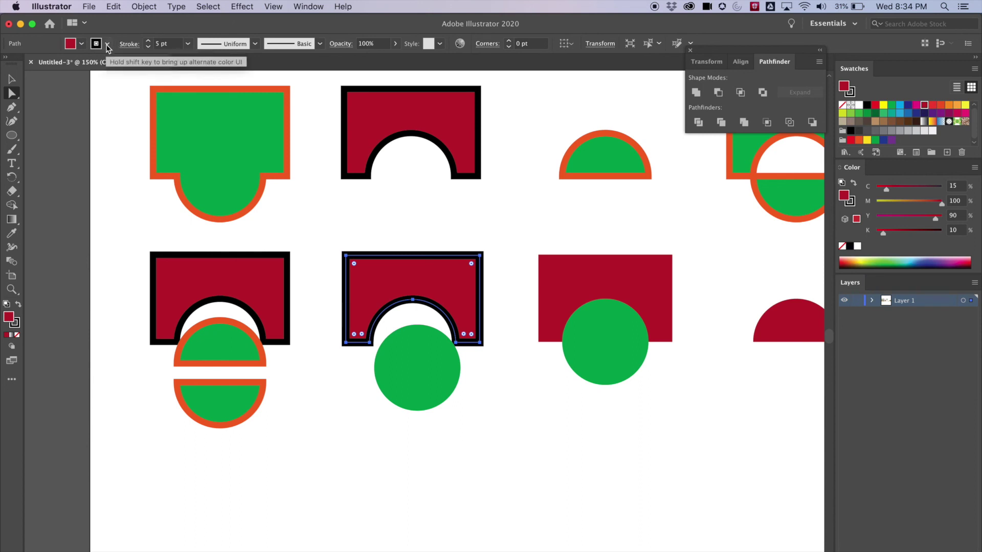
{"action": "left_click", "coordinate": [149, 46]}
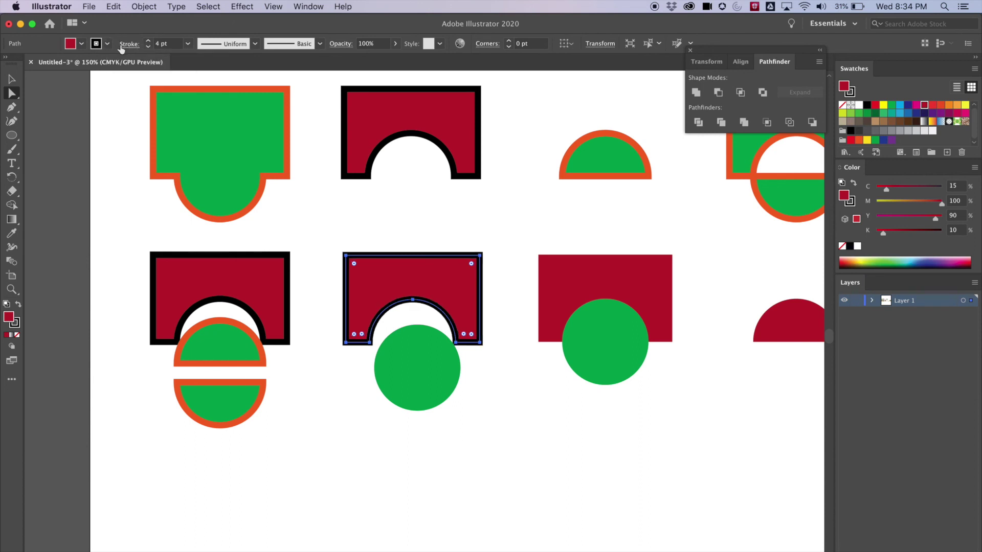
Step: Set the trimmed rectangle's stroke to None
{"action": "left_click", "coordinate": [108, 44]}
{"action": "left_click", "coordinate": [99, 46]}
{"action": "left_click", "coordinate": [107, 44]}
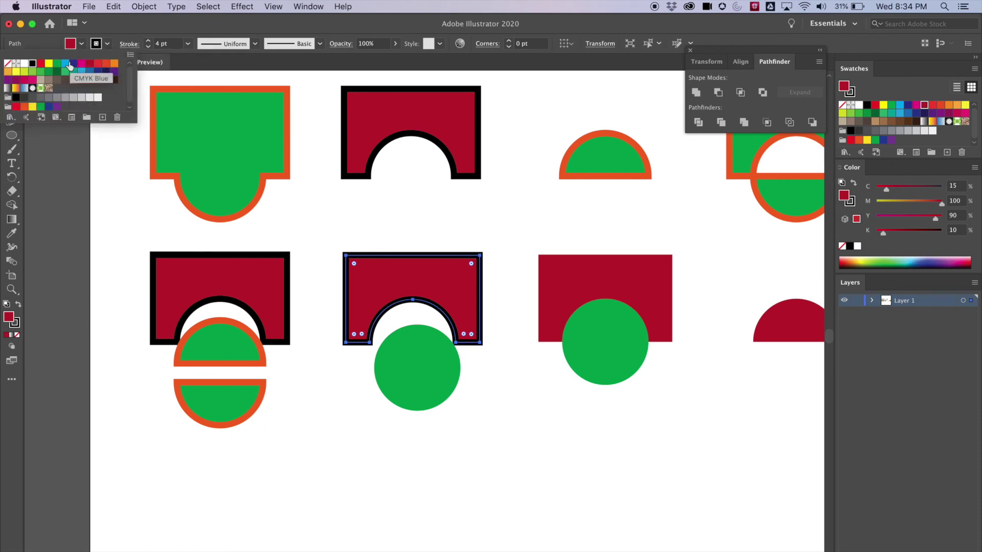
{"action": "left_click", "coordinate": [8, 64]}
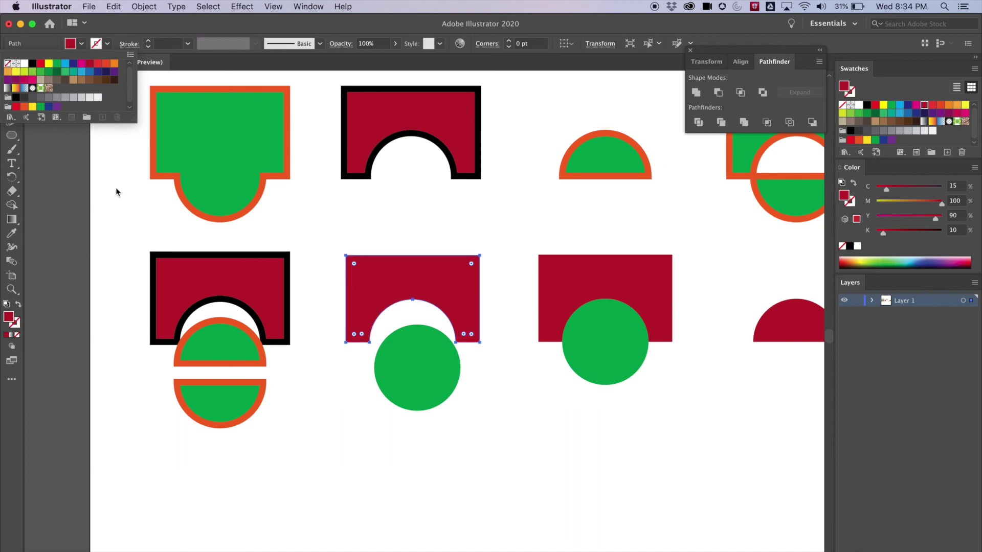
{"action": "left_click", "coordinate": [116, 192]}
Step: Pull the merged pair apart by moving its green circle down and its cut rectangle up
{"action": "left_click", "coordinate": [614, 295]}
{"action": "left_click", "coordinate": [607, 322]}
{"action": "left_click_drag", "start_coordinate": [602, 319], "coordinate": [600, 366]}
{"action": "left_click", "coordinate": [569, 302]}
{"action": "left_click_drag", "start_coordinate": [585, 278], "coordinate": [593, 254]}
Step: Compare the trimmed and merged pieces by selecting each, and move the merged rectangle back down toward its circle
{"action": "left_click", "coordinate": [409, 281]}
{"action": "left_click", "coordinate": [637, 269]}
{"action": "left_click", "coordinate": [390, 280]}
{"action": "left_click", "coordinate": [622, 395]}
{"action": "left_click", "coordinate": [415, 343]}
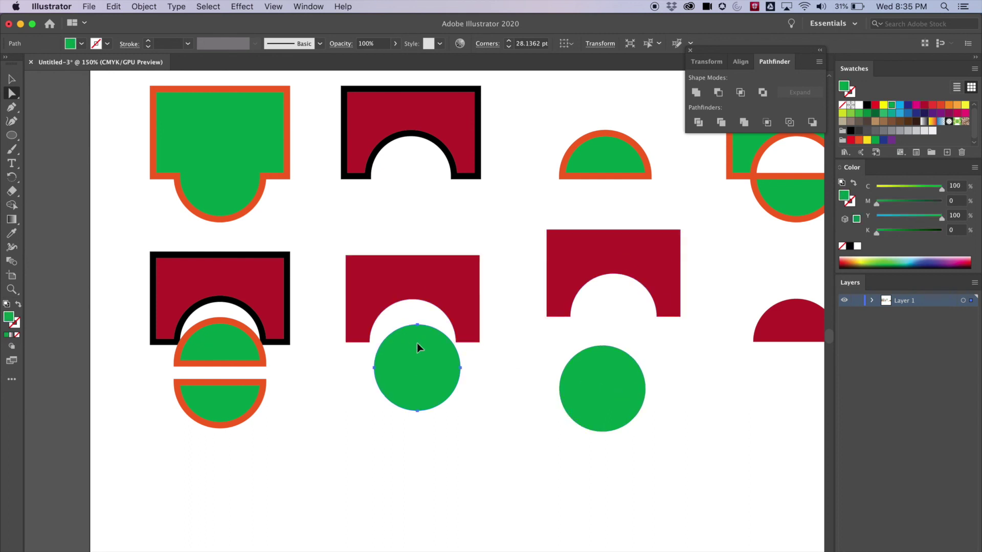
{"action": "left_click", "coordinate": [574, 376]}
{"action": "left_click", "coordinate": [440, 335]}
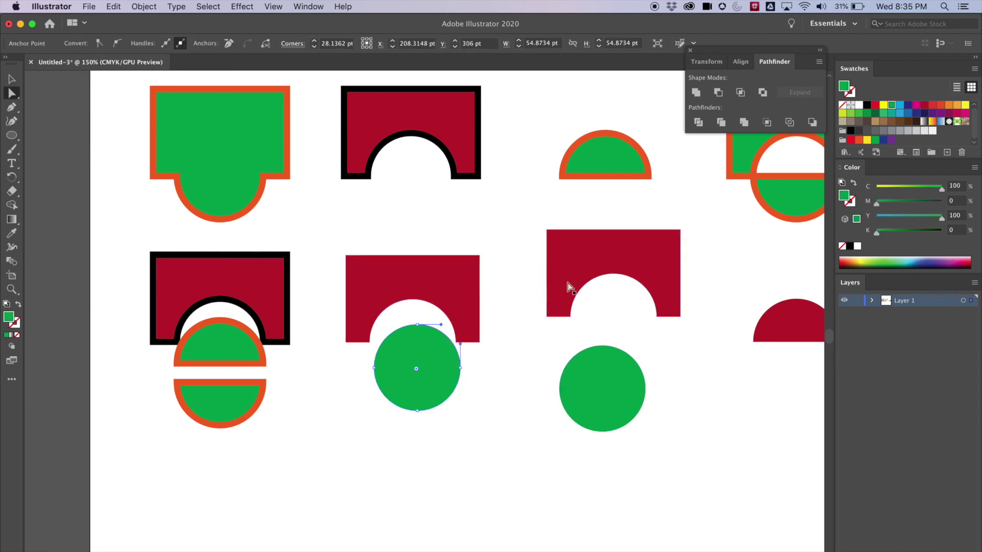
{"action": "left_click", "coordinate": [620, 350]}
{"action": "left_click_drag", "start_coordinate": [629, 248], "coordinate": [613, 274]}
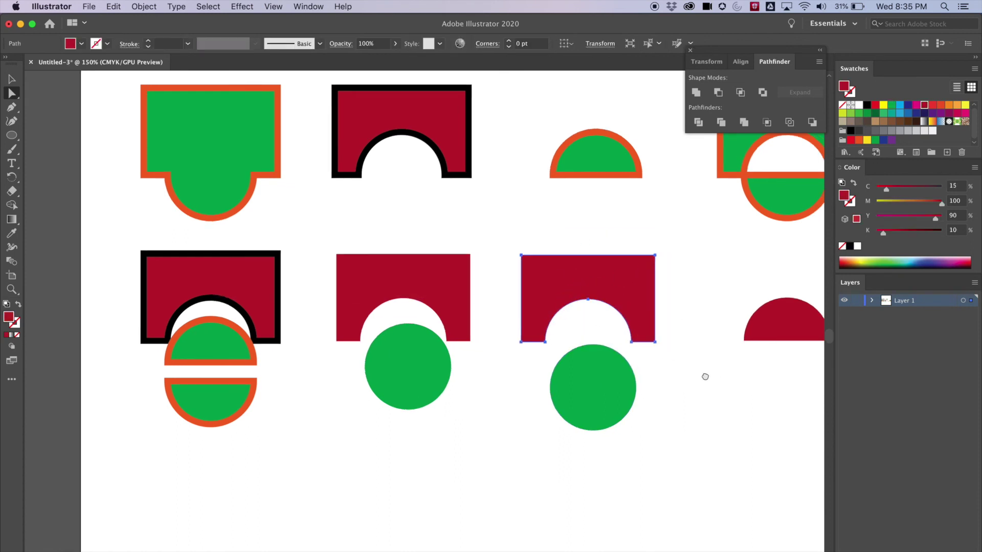
Step: Inspect the cropped group's paths by selecting the whole shape and its unfilled lower half-circle alone
{"action": "left_click_drag", "start_coordinate": [703, 376], "coordinate": [581, 366]}
{"action": "left_click", "coordinate": [652, 317]}
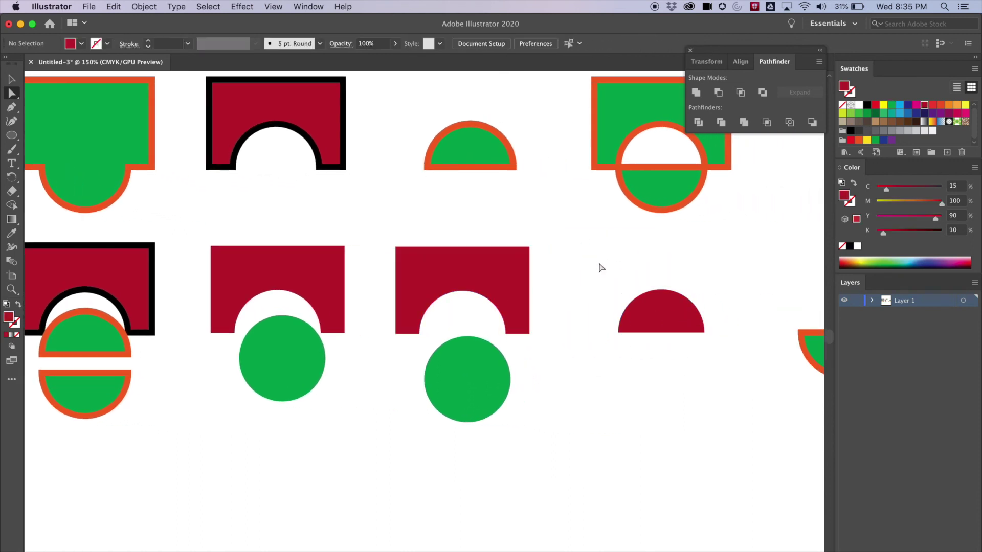
{"action": "left_click_drag", "start_coordinate": [598, 267], "coordinate": [619, 406]}
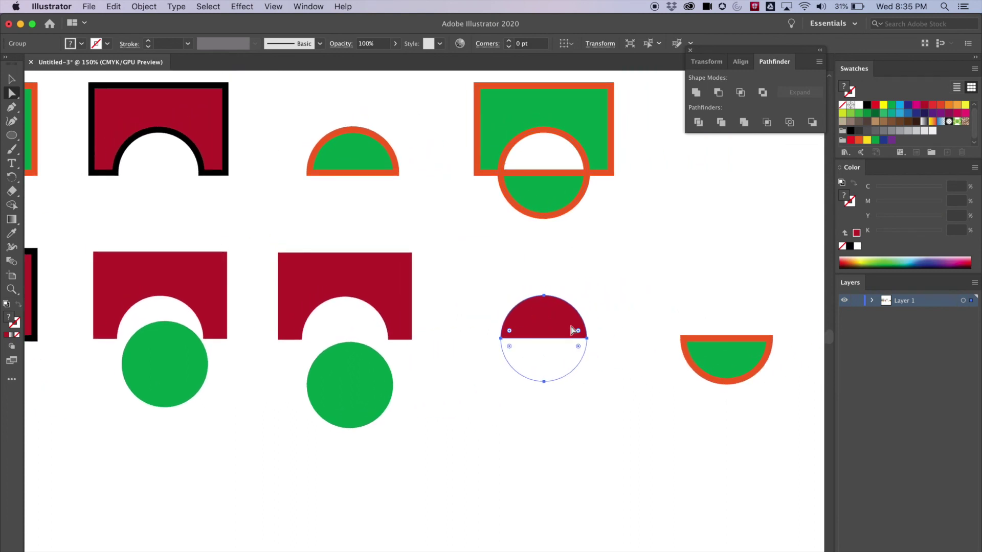
{"action": "left_click", "coordinate": [558, 356]}
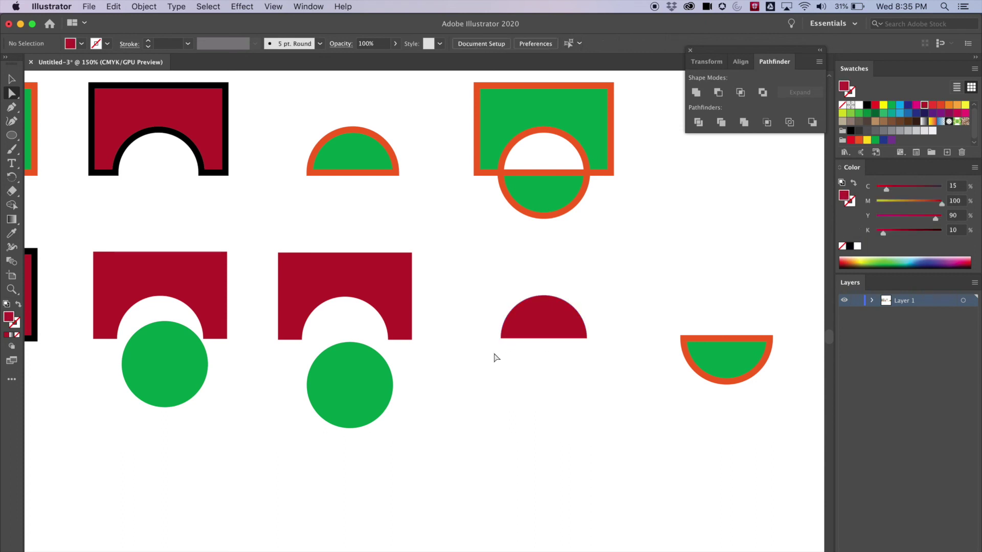
{"action": "left_click_drag", "start_coordinate": [494, 358], "coordinate": [588, 391]}
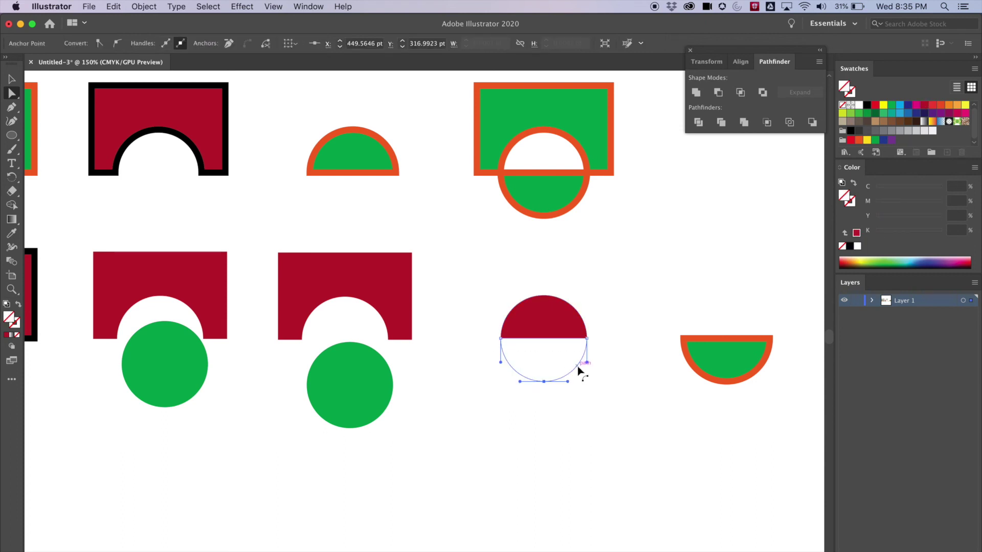
Step: Move the cropped group down as a whole with the Selection tool and bring it back up near its place in the row
{"action": "key", "text": "v"}
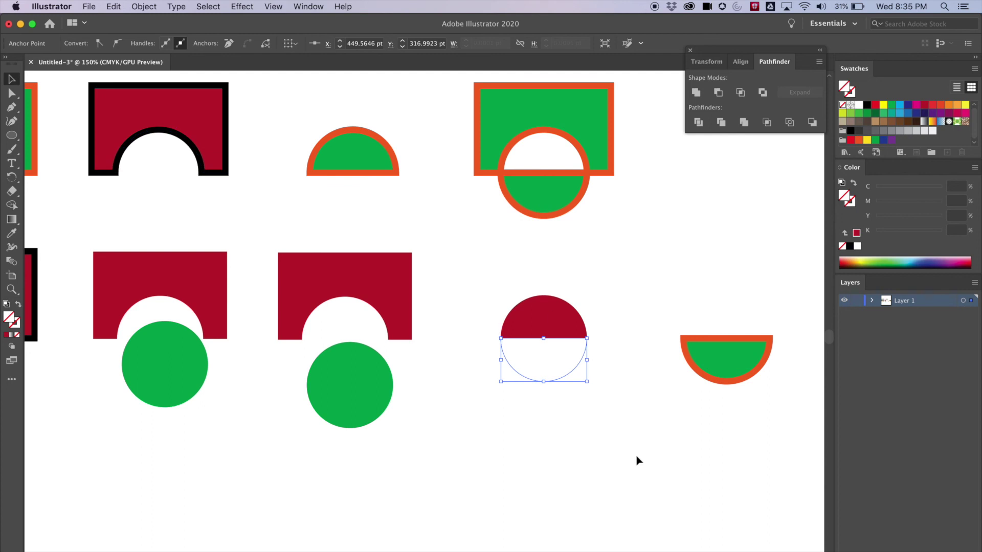
{"action": "left_click_drag", "start_coordinate": [512, 368], "coordinate": [508, 421]}
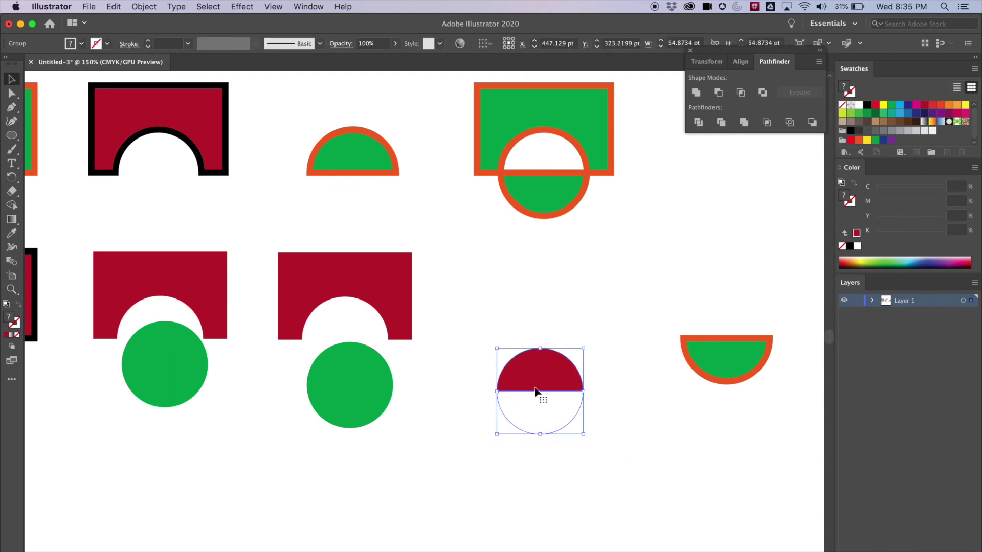
{"action": "left_click_drag", "start_coordinate": [541, 371], "coordinate": [548, 325]}
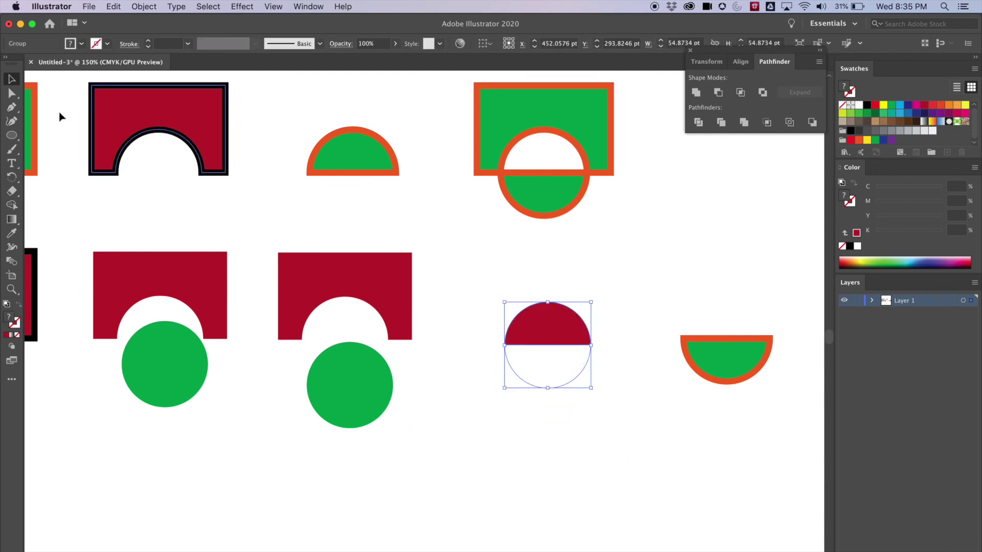
Step: Separate the cropped group by moving its red half-circle up on its own with the Direct Selection tool
{"action": "left_click", "coordinate": [11, 93]}
{"action": "left_click", "coordinate": [577, 324]}
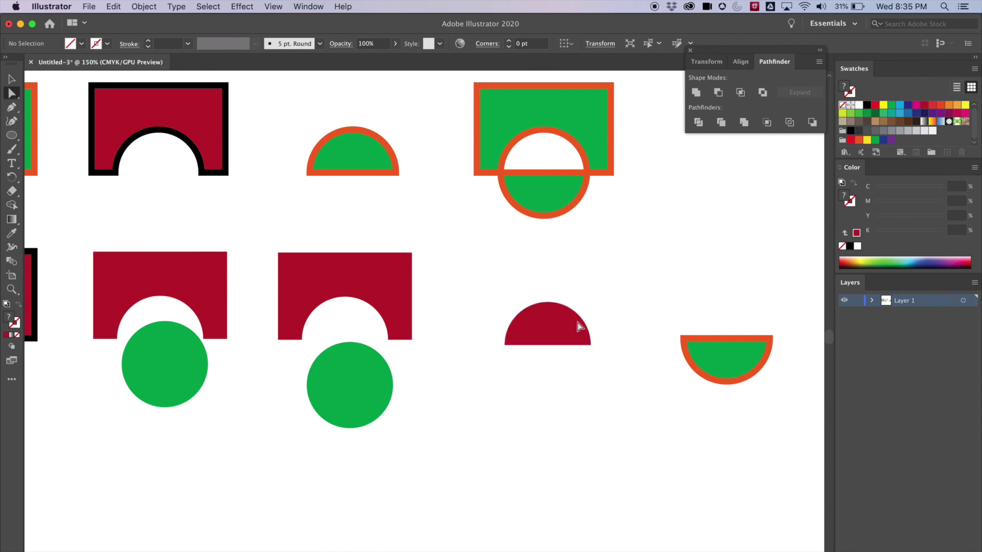
{"action": "left_click_drag", "start_coordinate": [556, 324], "coordinate": [560, 302]}
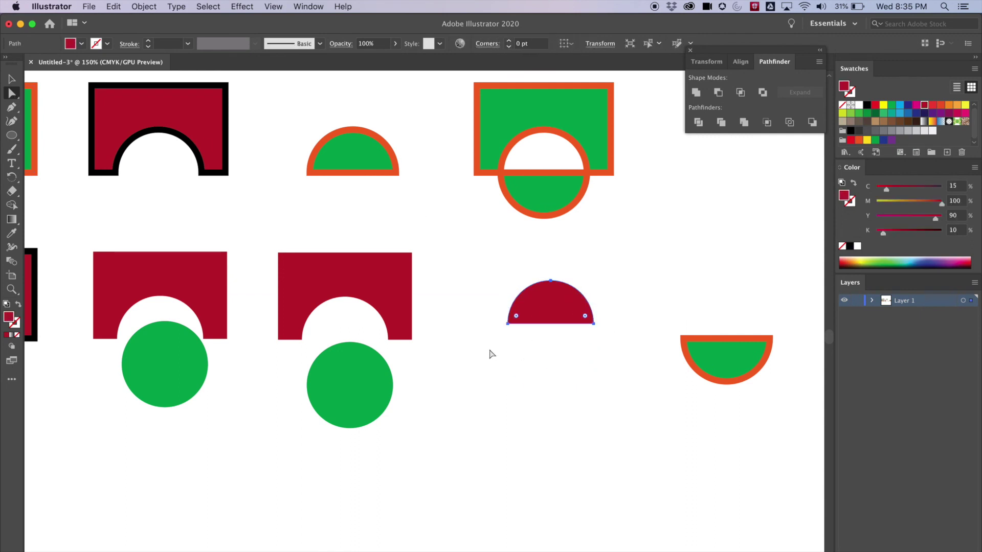
Step: Try a green fill on the cropped group's unfilled lower half-circle and return it to no fill
{"action": "left_click_drag", "start_coordinate": [508, 360], "coordinate": [597, 406]}
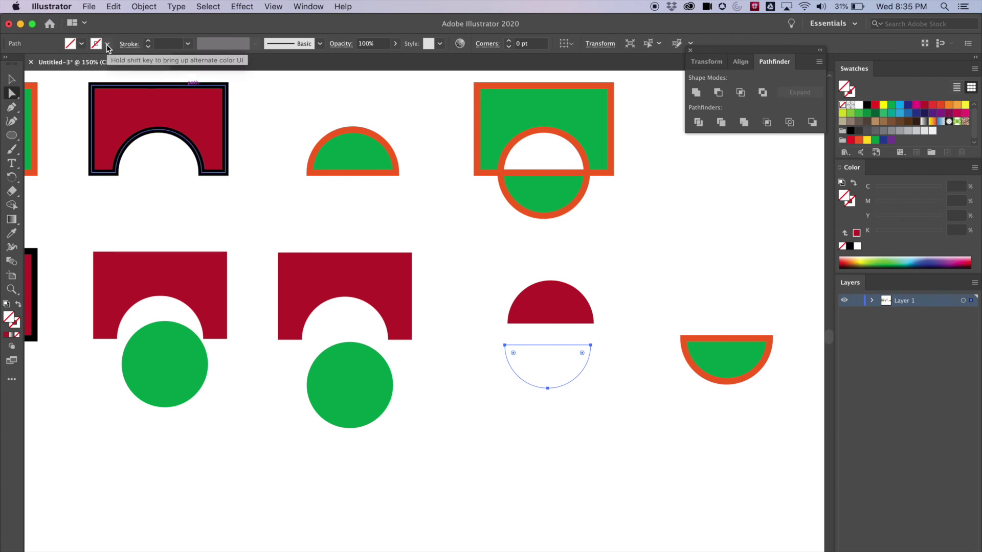
{"action": "left_click", "coordinate": [82, 44]}
{"action": "left_click", "coordinate": [58, 64]}
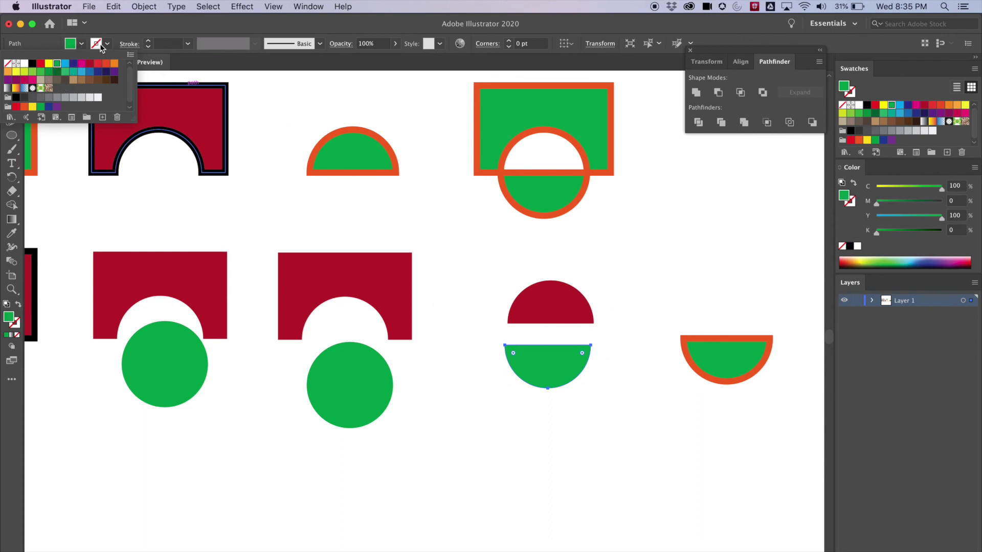
{"action": "key", "text": "Escape"}
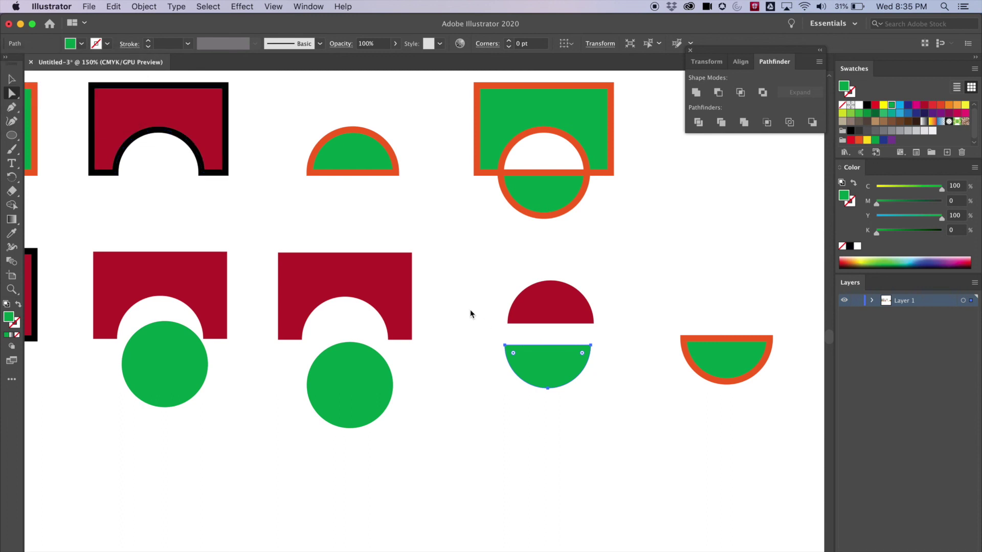
{"action": "key", "text": "slash"}
Step: Reselect the unfilled half-circle, shift the red half-circle slightly down and to the left, and select both pieces together
{"action": "left_click", "coordinate": [556, 396]}
{"action": "left_click_drag", "start_coordinate": [485, 340], "coordinate": [598, 408]}
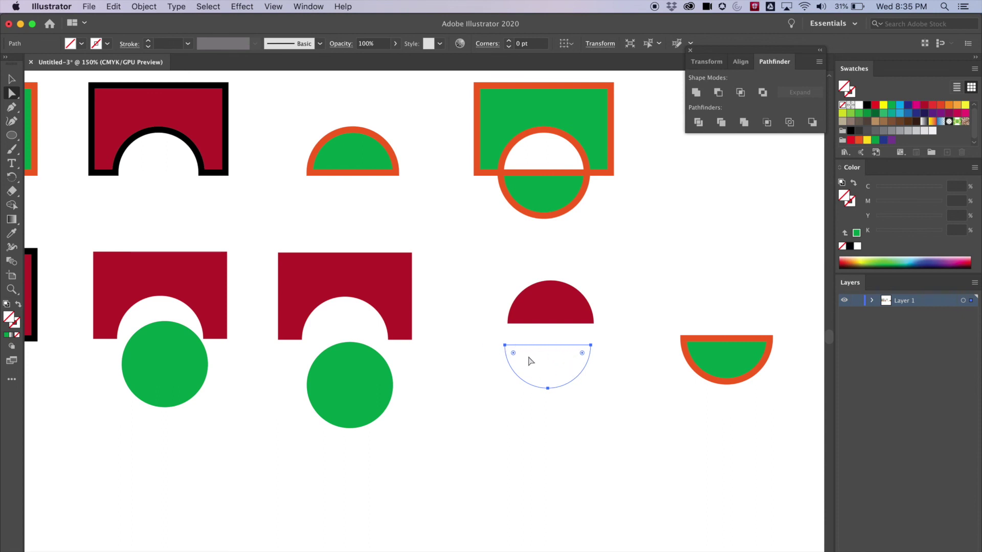
{"action": "left_click", "coordinate": [561, 291]}
{"action": "left_click_drag", "start_coordinate": [561, 291], "coordinate": [542, 297]}
{"action": "left_click_drag", "start_coordinate": [470, 278], "coordinate": [636, 414]}
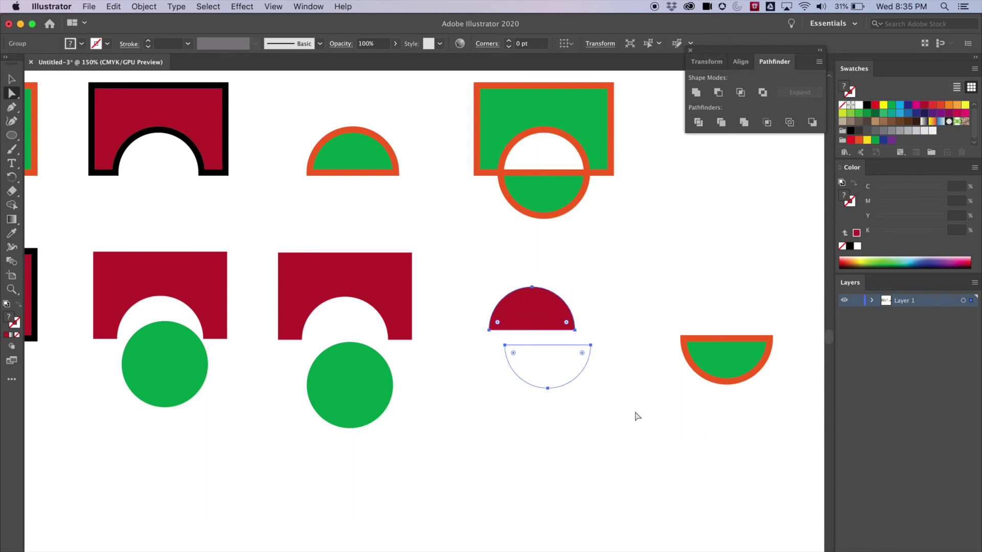
Step: Examine the path of the orange-outlined green half-circle at the end of the second row alongside the neighbouring shapes
{"action": "left_click", "coordinate": [620, 306]}
{"action": "left_click", "coordinate": [696, 346]}
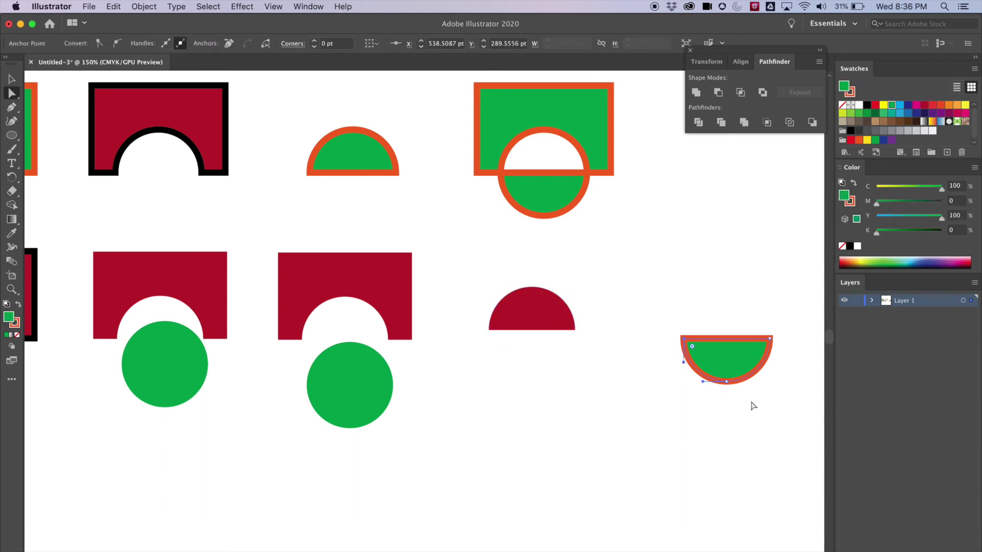
{"action": "scroll", "coordinate": [674, 406], "scroll_direction": "right", "scroll_amount": 5}
{"action": "scroll", "coordinate": [567, 386], "scroll_direction": "right", "scroll_amount": 5}
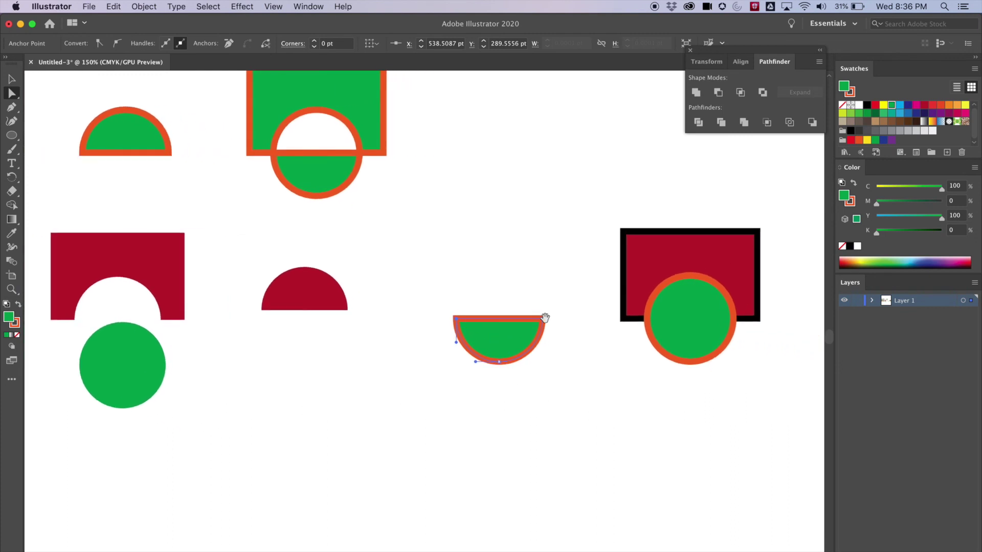
{"action": "scroll", "coordinate": [524, 327], "scroll_direction": "right", "scroll_amount": 8}
{"action": "scroll", "coordinate": [509, 331], "scroll_direction": "left", "scroll_amount": 4}
{"action": "scroll", "coordinate": [509, 332], "scroll_direction": "up", "scroll_amount": 1}
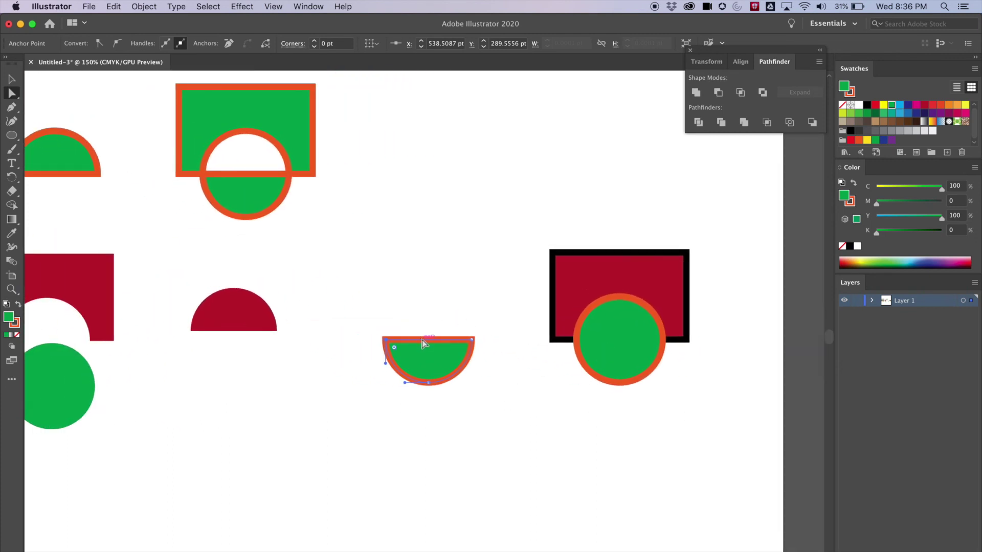
{"action": "scroll", "coordinate": [544, 295], "scroll_direction": "left", "scroll_amount": 9}
{"action": "left_click", "coordinate": [213, 162]}
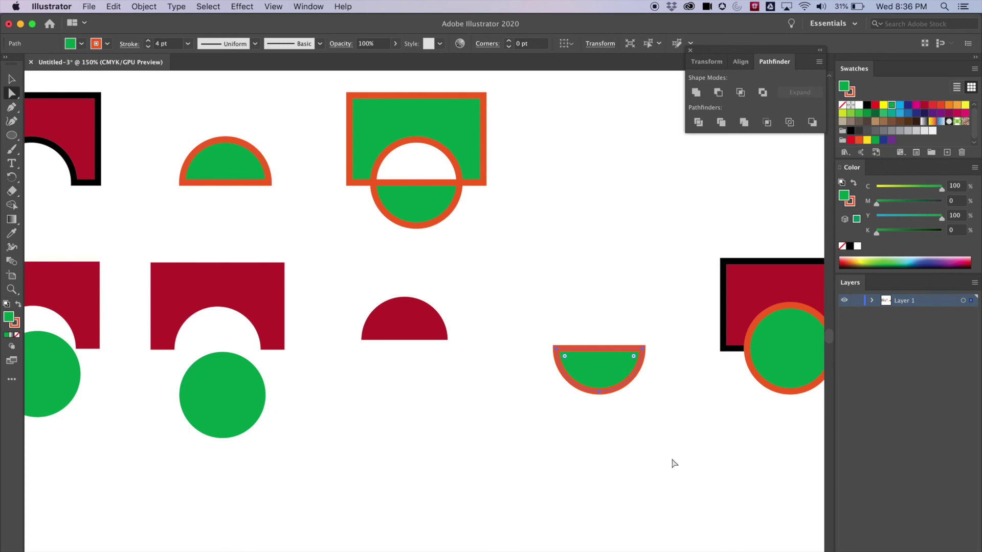
Step: Separate the uncut rectangle-and-circle pair by moving the green circle down below the rectangle and the red rectangle up
{"action": "left_click_drag", "start_coordinate": [696, 461], "coordinate": [551, 409]}
{"action": "left_click_drag", "start_coordinate": [627, 302], "coordinate": [632, 357]}
{"action": "left_click", "coordinate": [618, 269]}
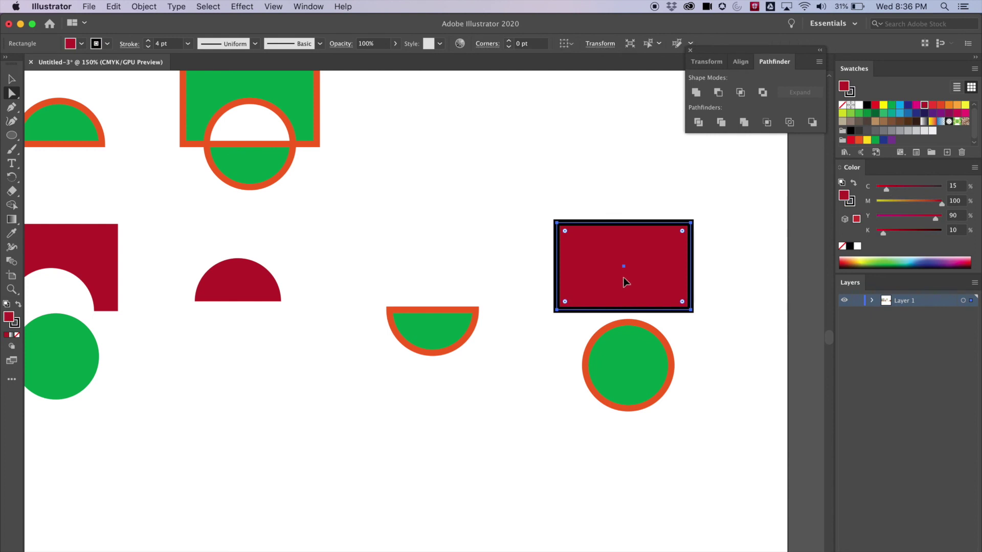
{"action": "left_click_drag", "start_coordinate": [624, 277], "coordinate": [628, 248]}
{"action": "left_click", "coordinate": [623, 346]}
{"action": "left_click_drag", "start_coordinate": [508, 284], "coordinate": [774, 370]}
{"action": "key", "text": "super+minus"}
{"action": "left_click", "coordinate": [635, 295]}
{"action": "left_click_drag", "start_coordinate": [636, 295], "coordinate": [609, 290]}
{"action": "key", "text": "super+z"}
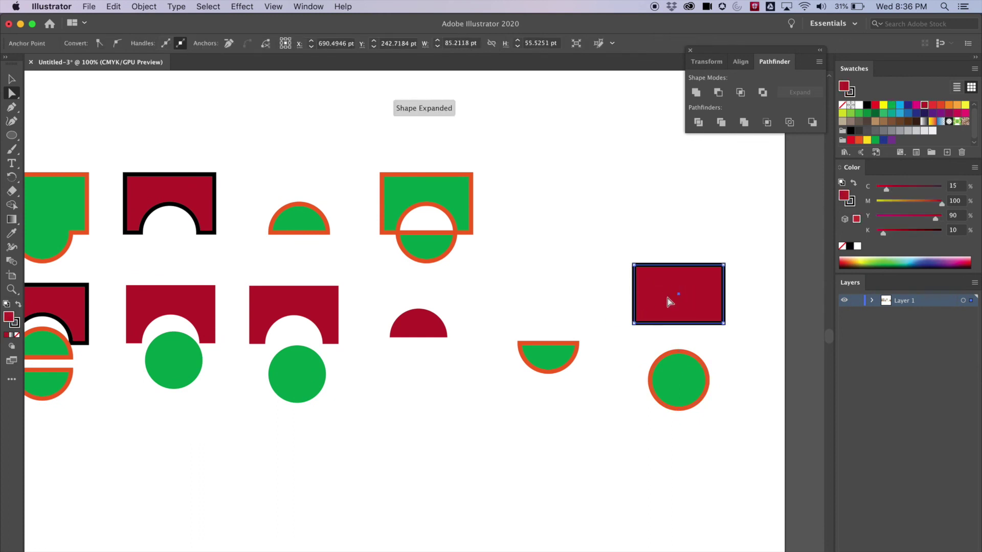
Step: Move the green circle back up over the red rectangle's lower edge and deselect it
{"action": "left_click_drag", "start_coordinate": [556, 309], "coordinate": [532, 301]}
{"action": "left_click_drag", "start_coordinate": [671, 367], "coordinate": [661, 301]}
{"action": "left_click", "coordinate": [710, 307]}
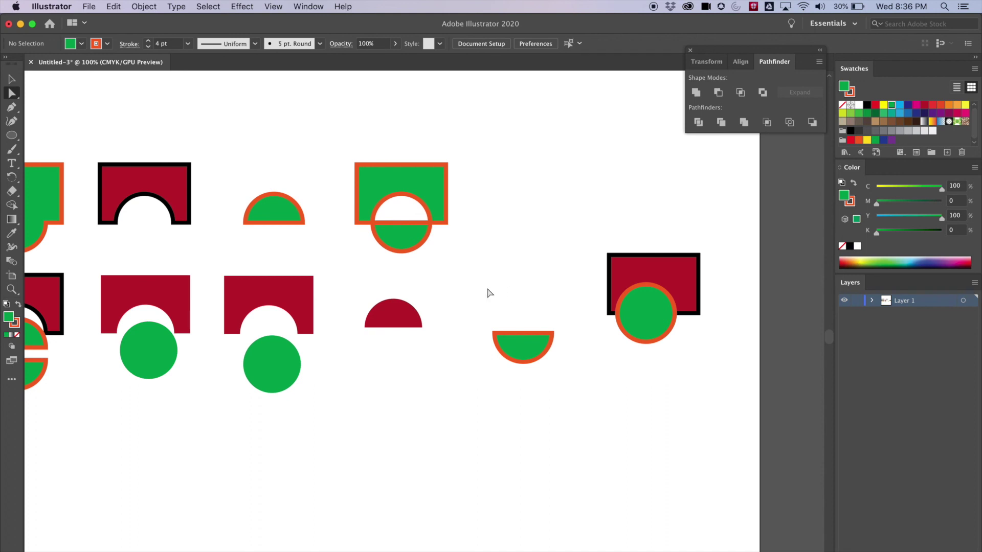
{"action": "scroll", "coordinate": [509, 292], "scroll_direction": "left", "scroll_amount": 5}
{"action": "scroll", "coordinate": [509, 292], "scroll_direction": "up", "scroll_amount": 1}
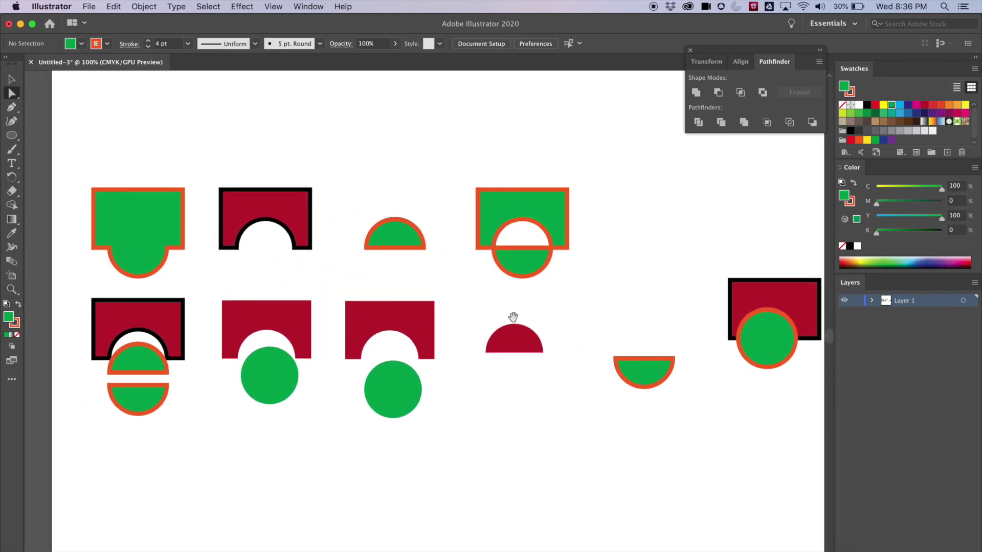